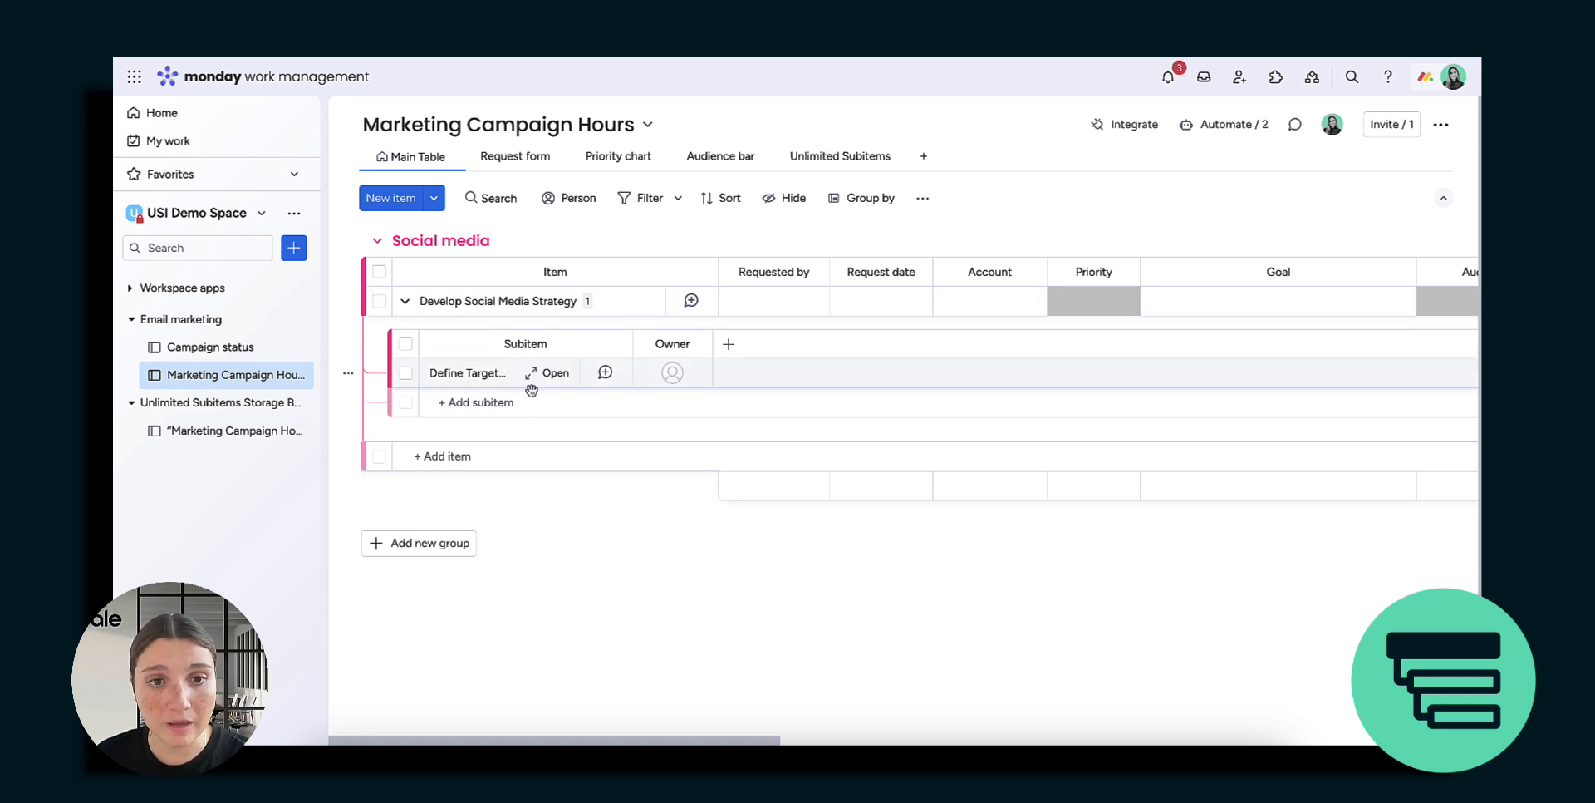
# - Examine the nested subitems of Develop Social Media Strategy in the Unlimited Subitems view and their entries on the storage board
pyautogui.click(819, 166)
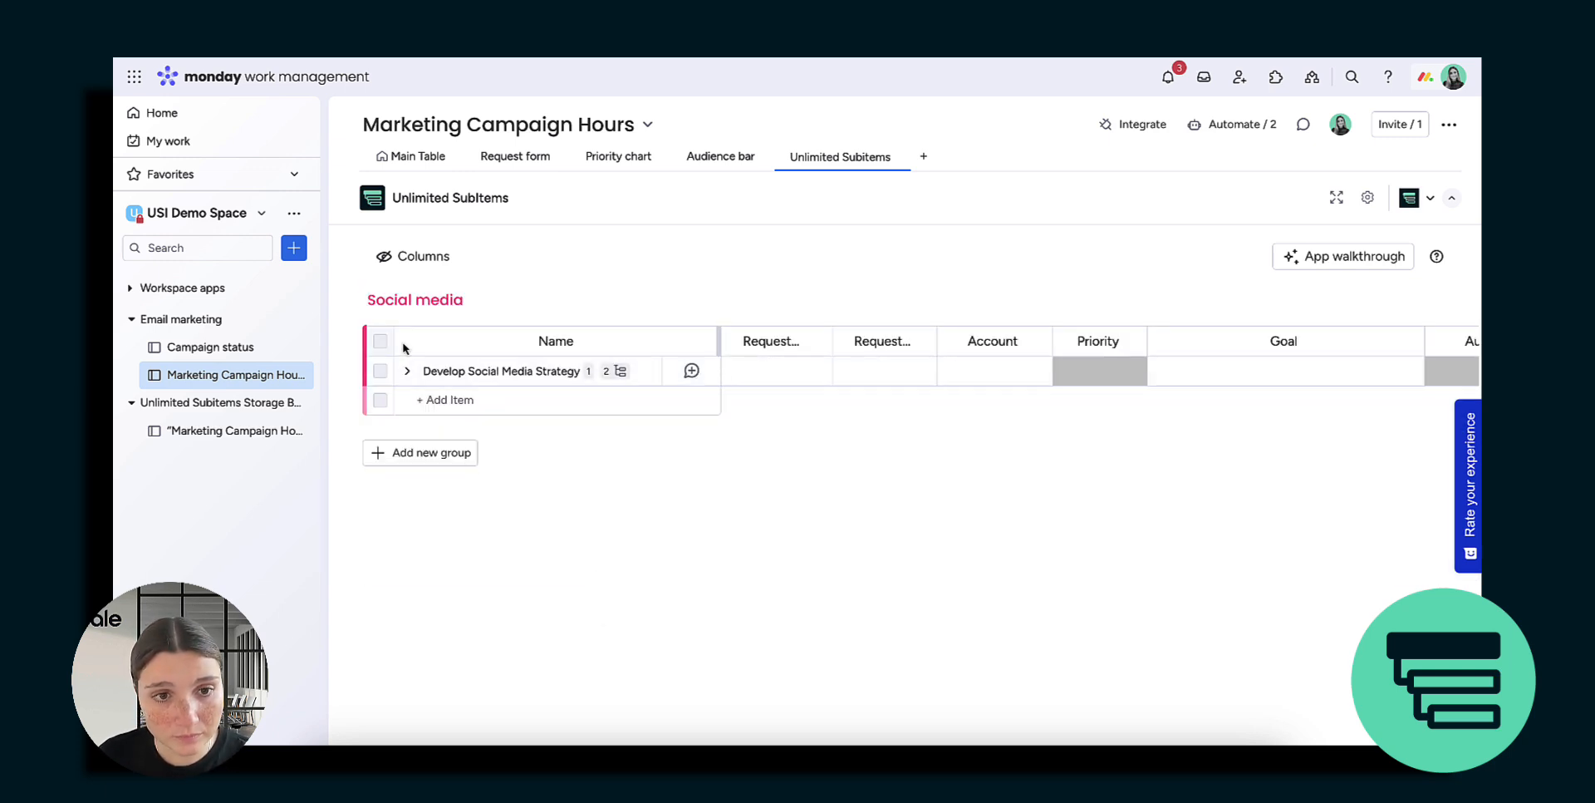
pyautogui.click(407, 371)
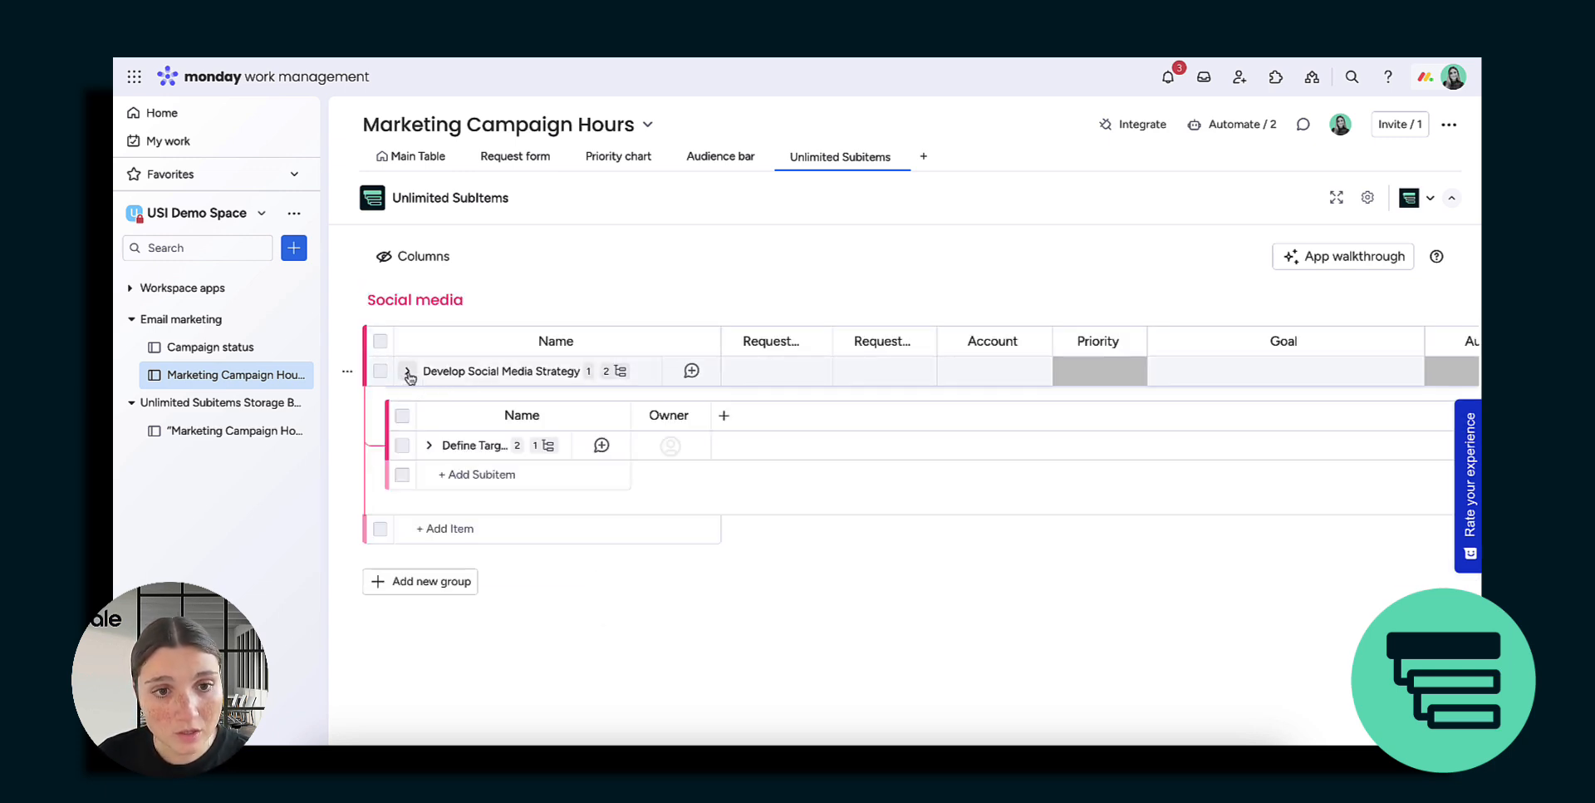
pyautogui.click(429, 446)
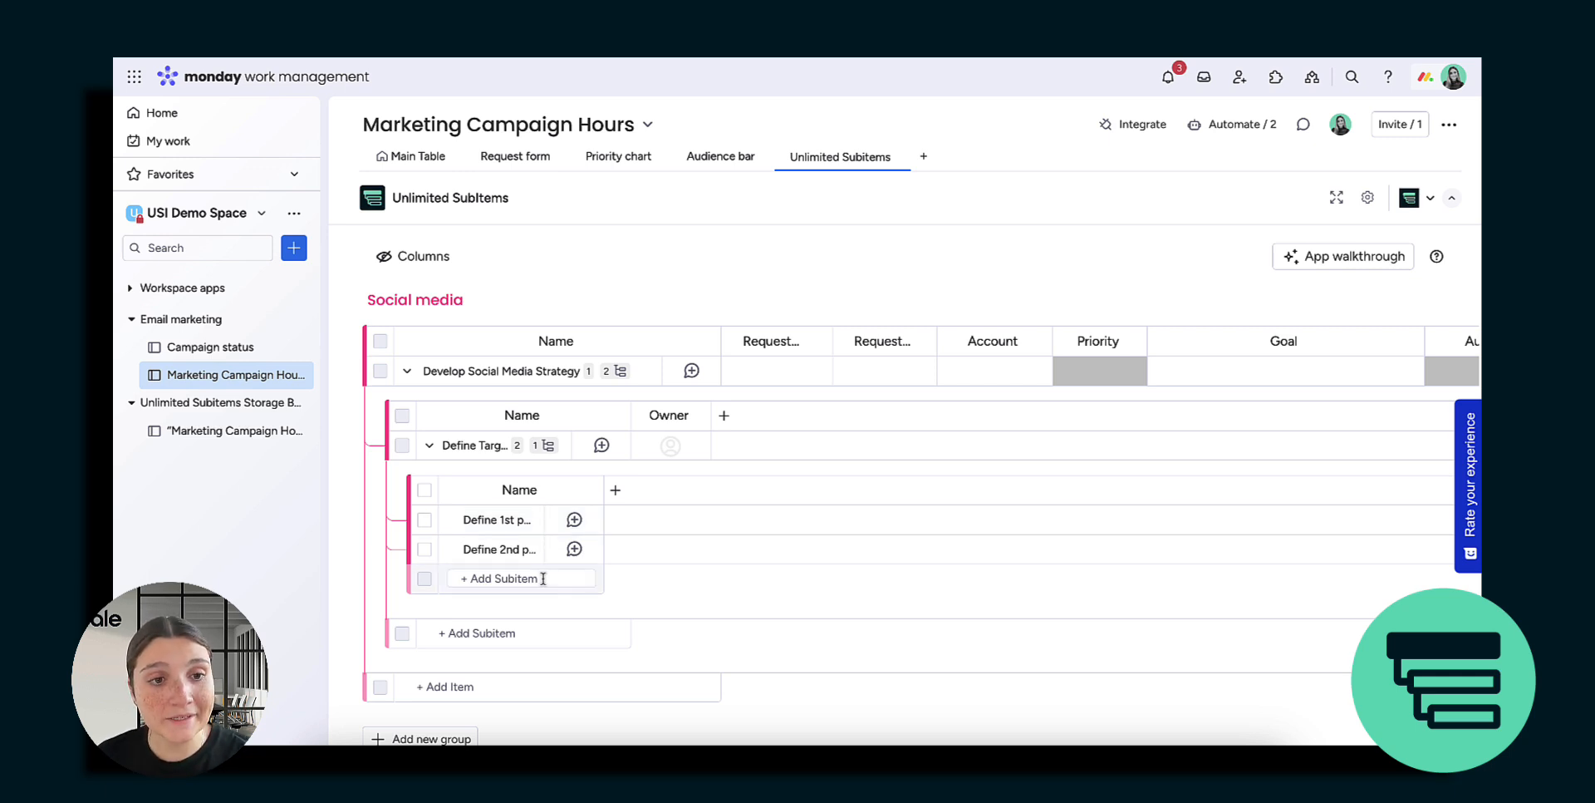
pyautogui.click(201, 439)
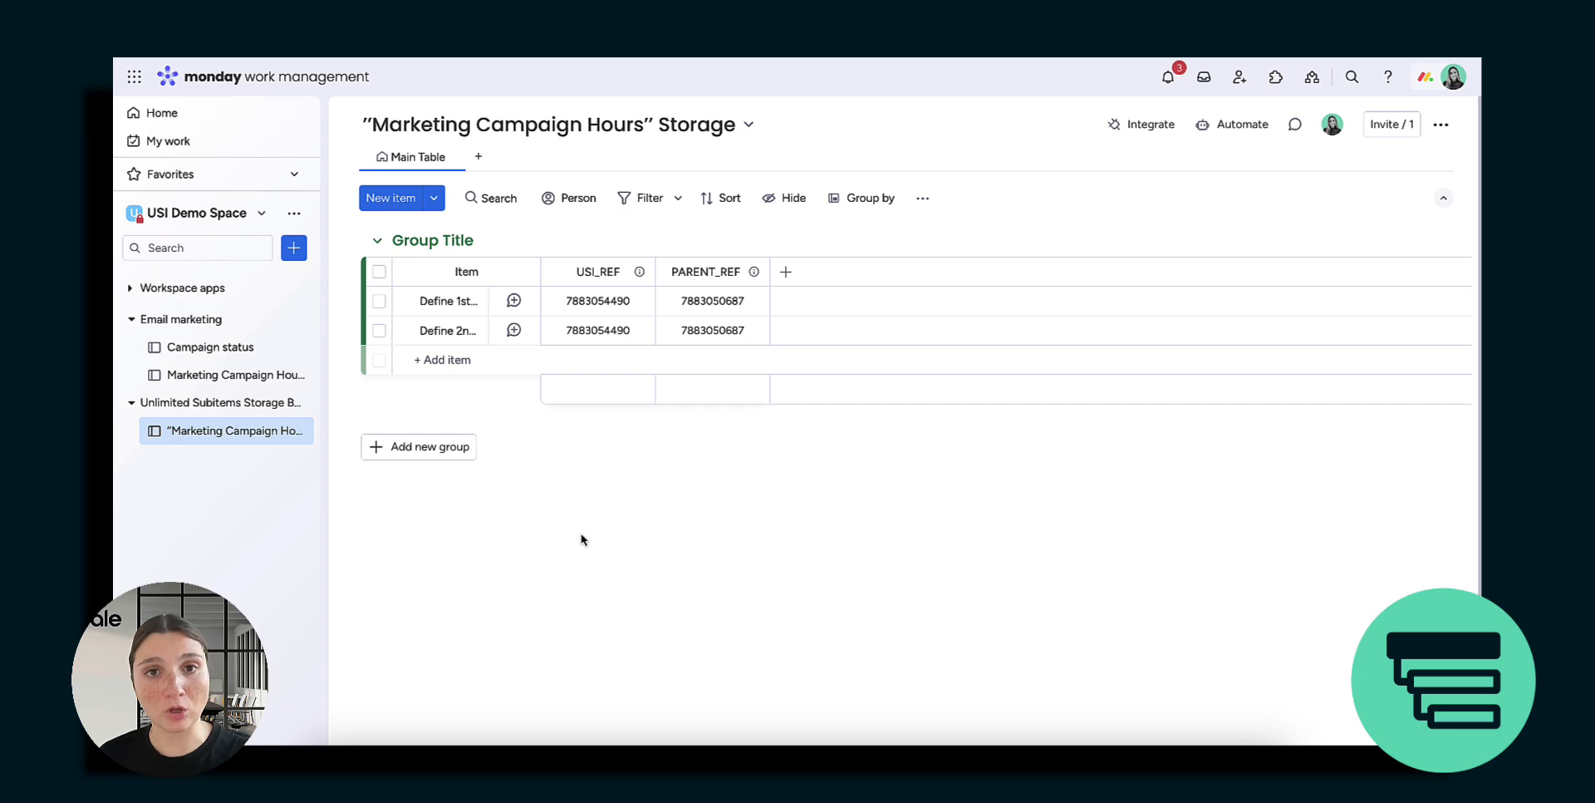
# - Add a Status column to the subitems under Define Target Audience in the Unlimited Subitems view of Marketing Campaign Hours
pyautogui.click(203, 381)
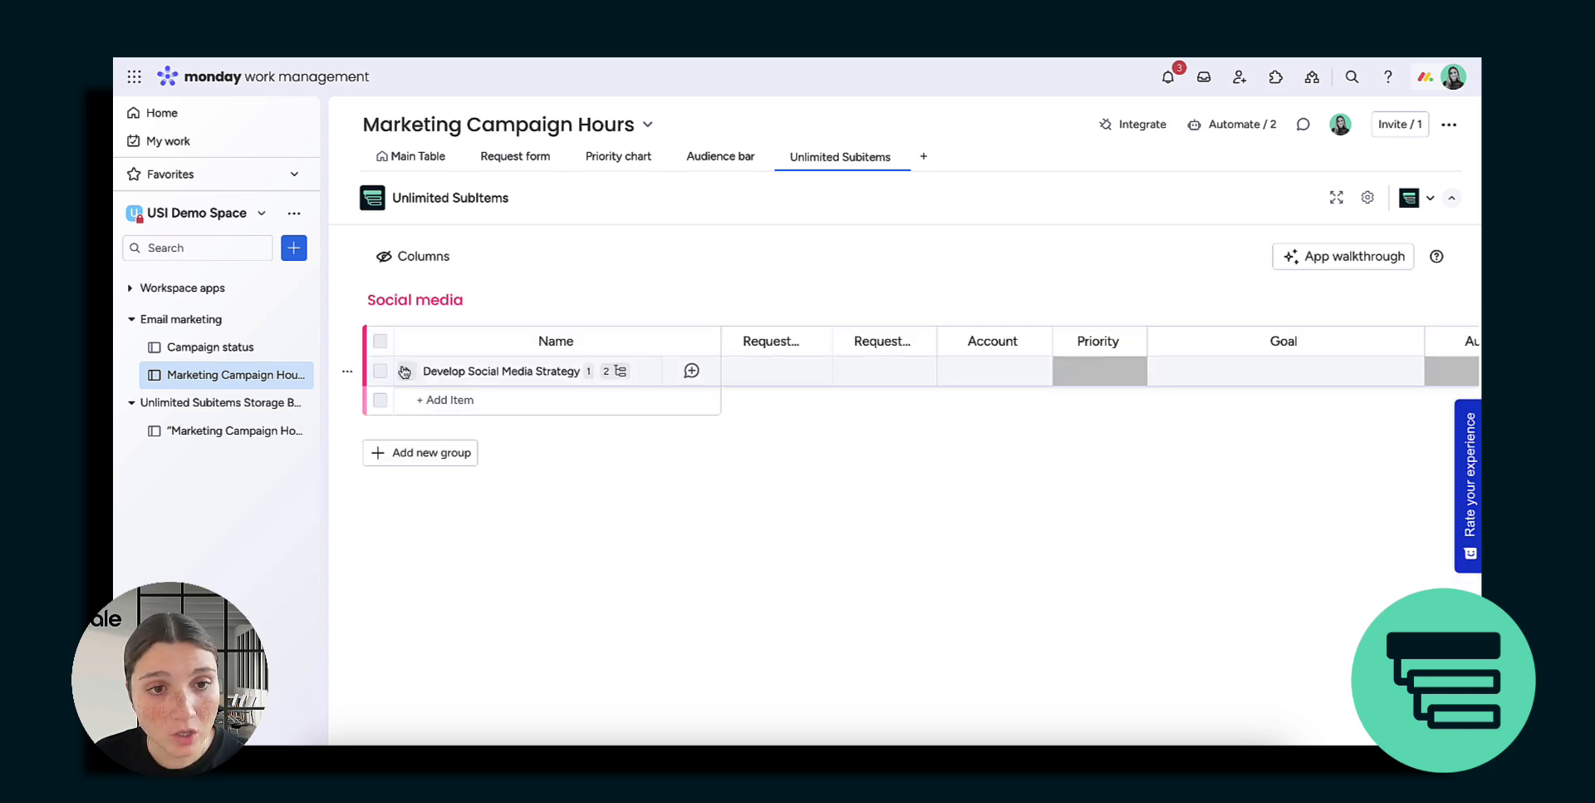
pyautogui.click(406, 370)
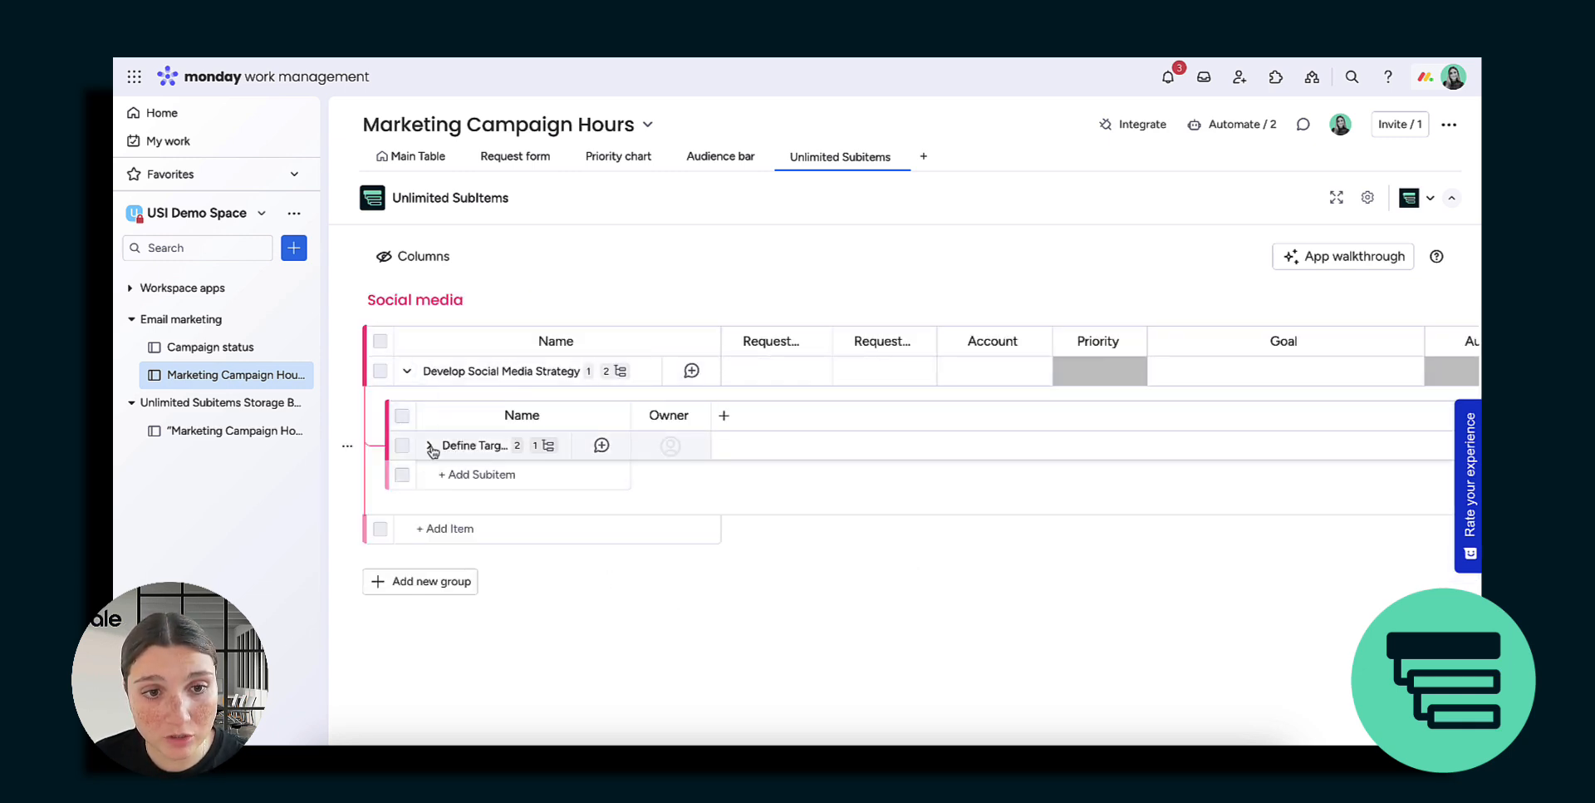
pyautogui.click(429, 447)
pyautogui.click(615, 489)
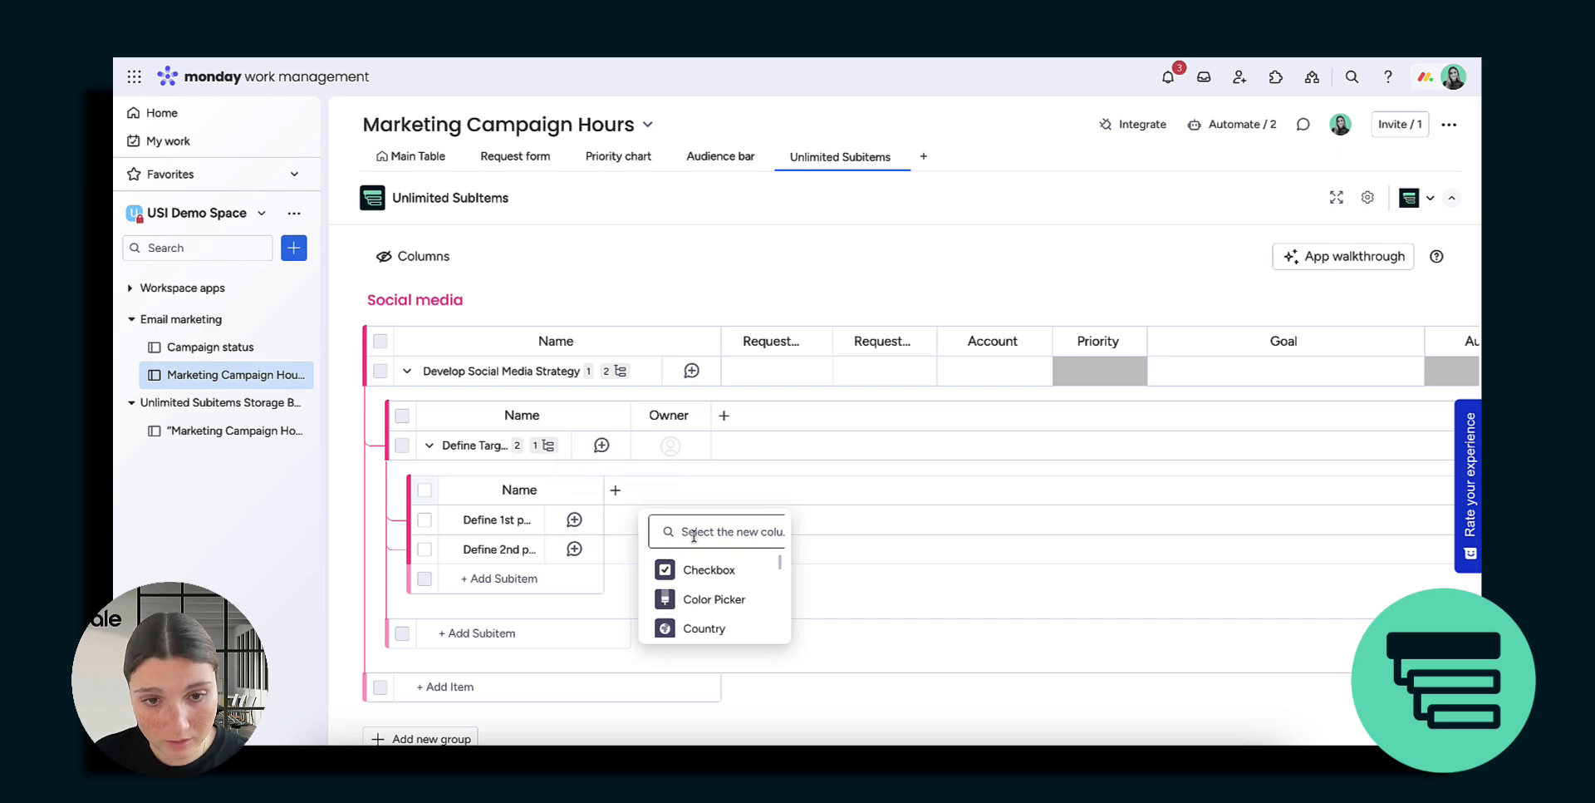
pyautogui.write('statu')
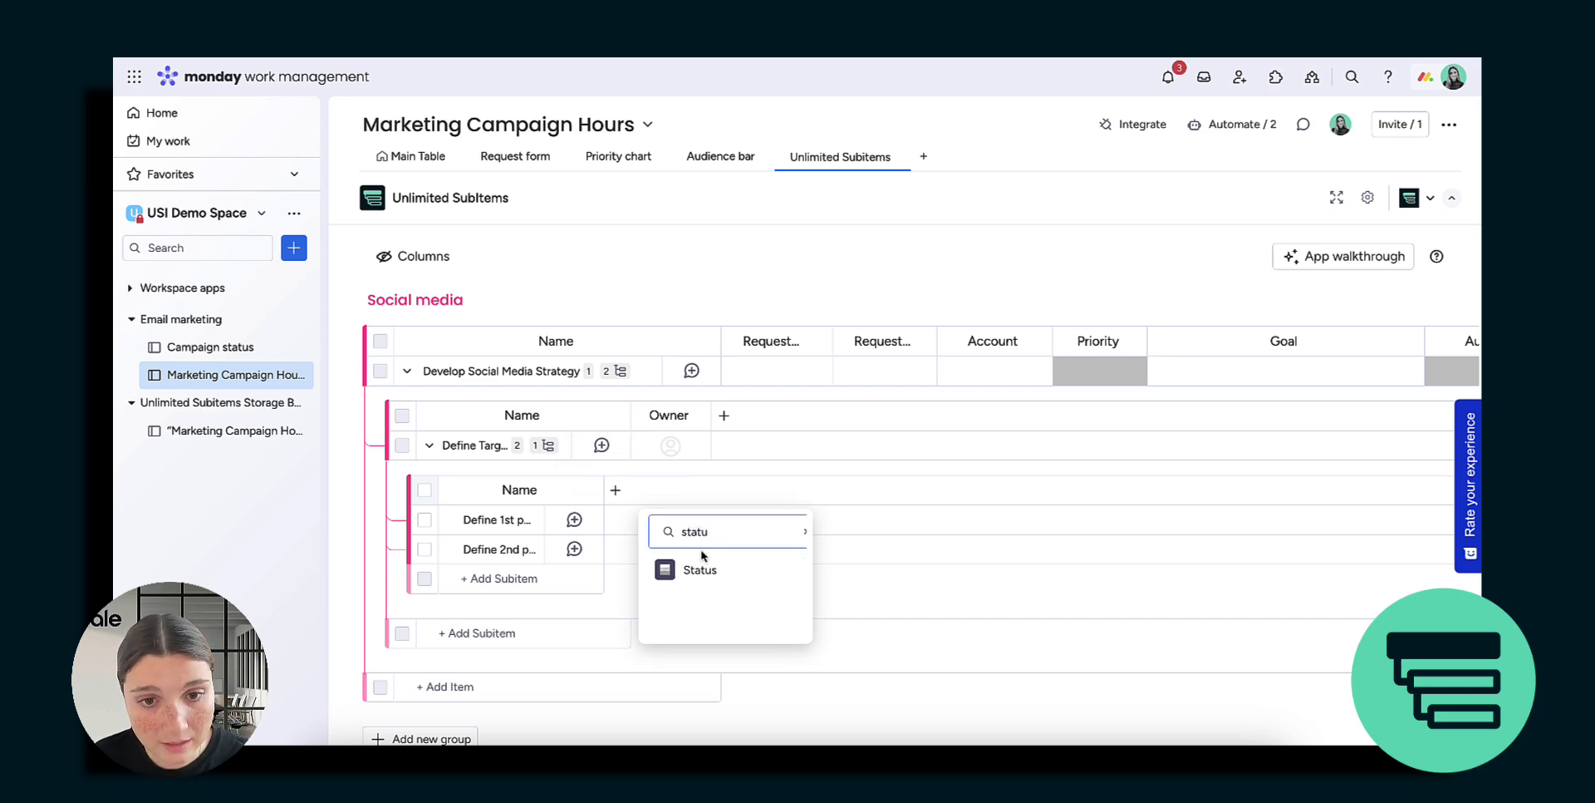
pyautogui.click(702, 569)
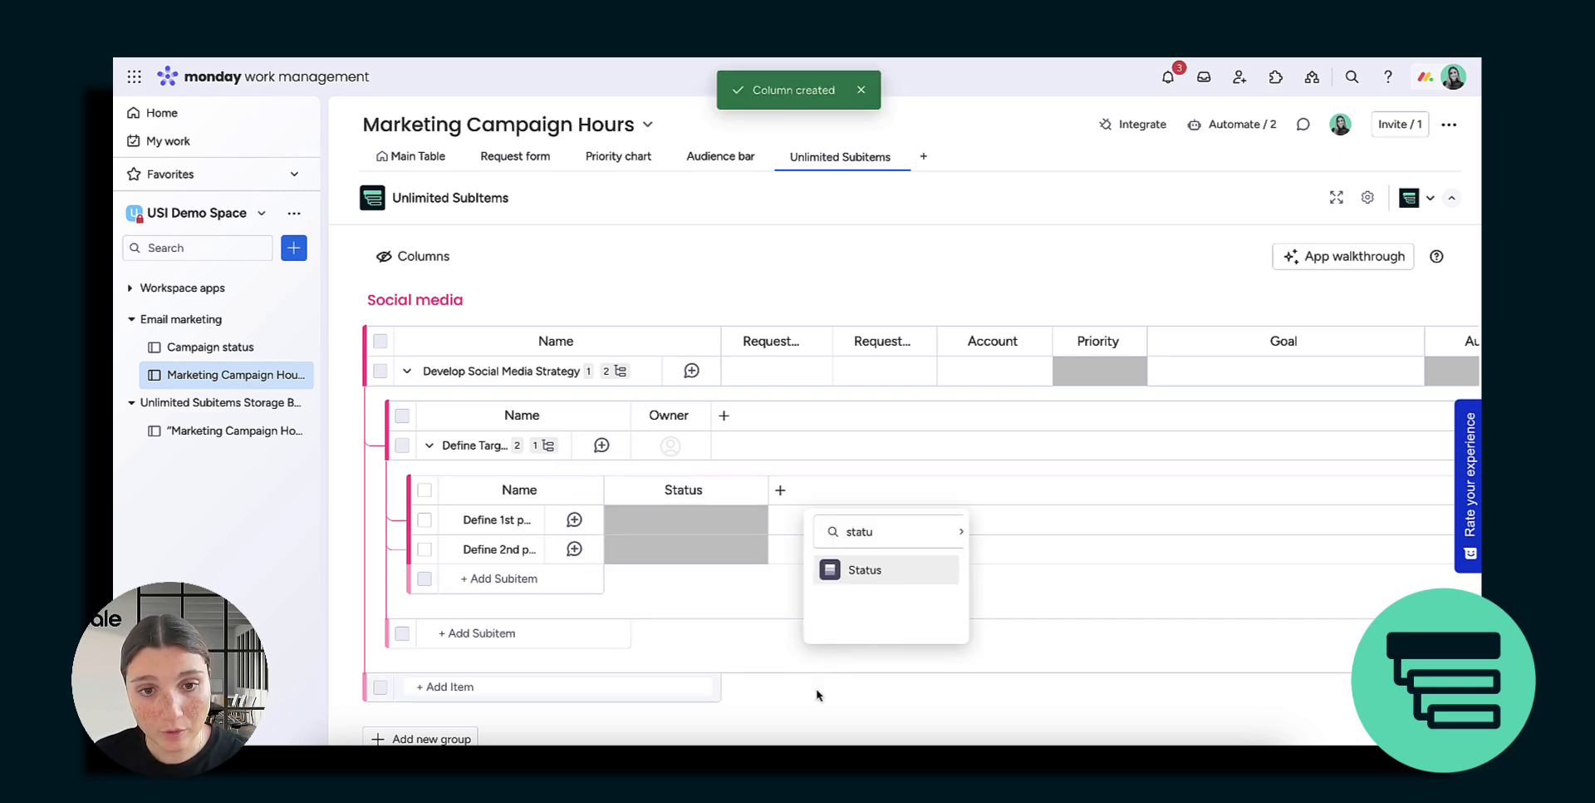
# - Set the status of Define 1st phase to Done and of Define 2nd phase to Working on it
pyautogui.click(701, 518)
pyautogui.click(829, 519)
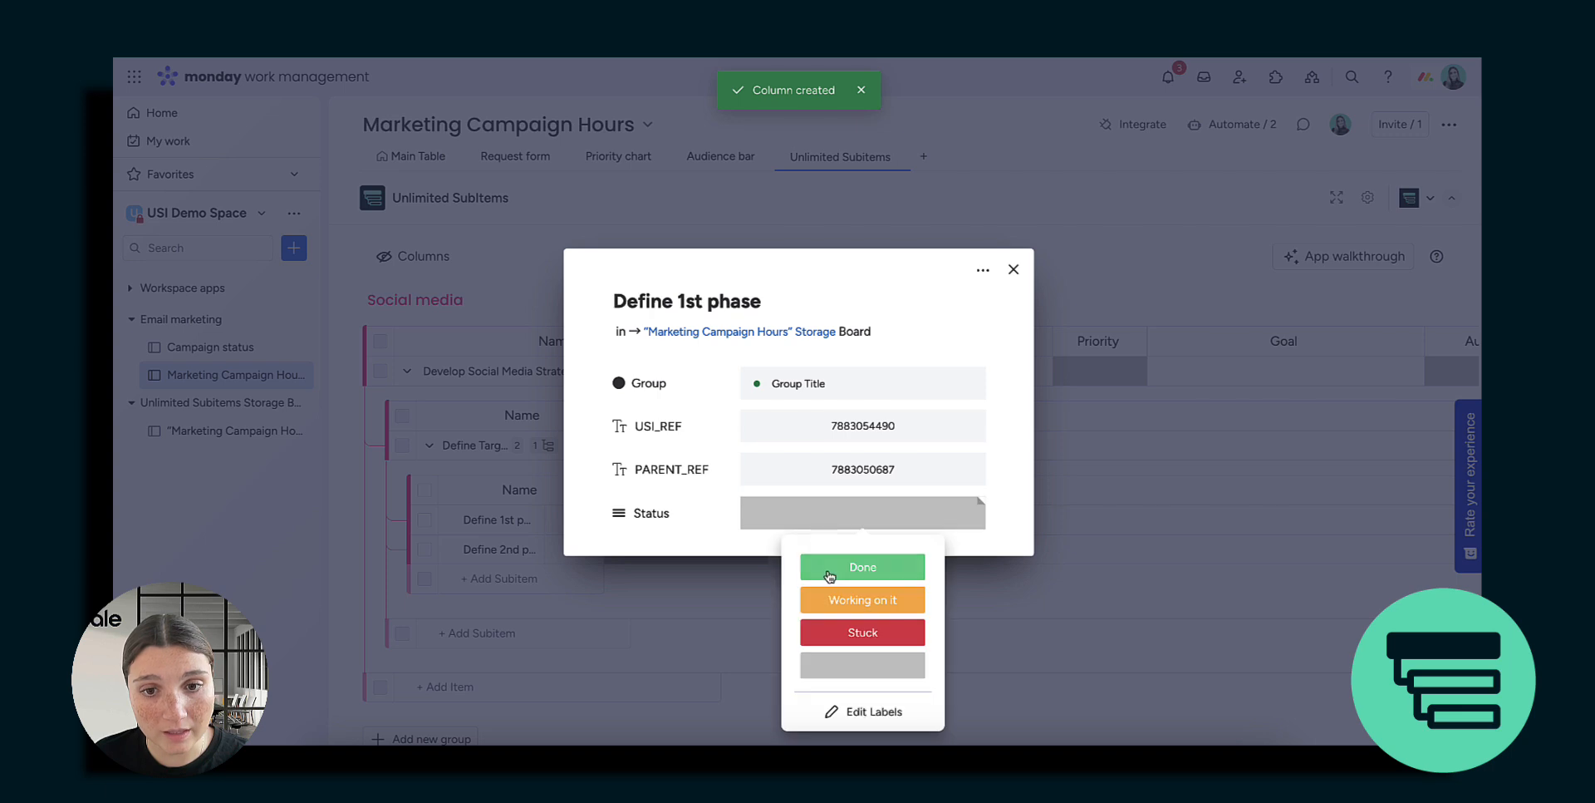
pyautogui.click(831, 570)
pyautogui.click(887, 683)
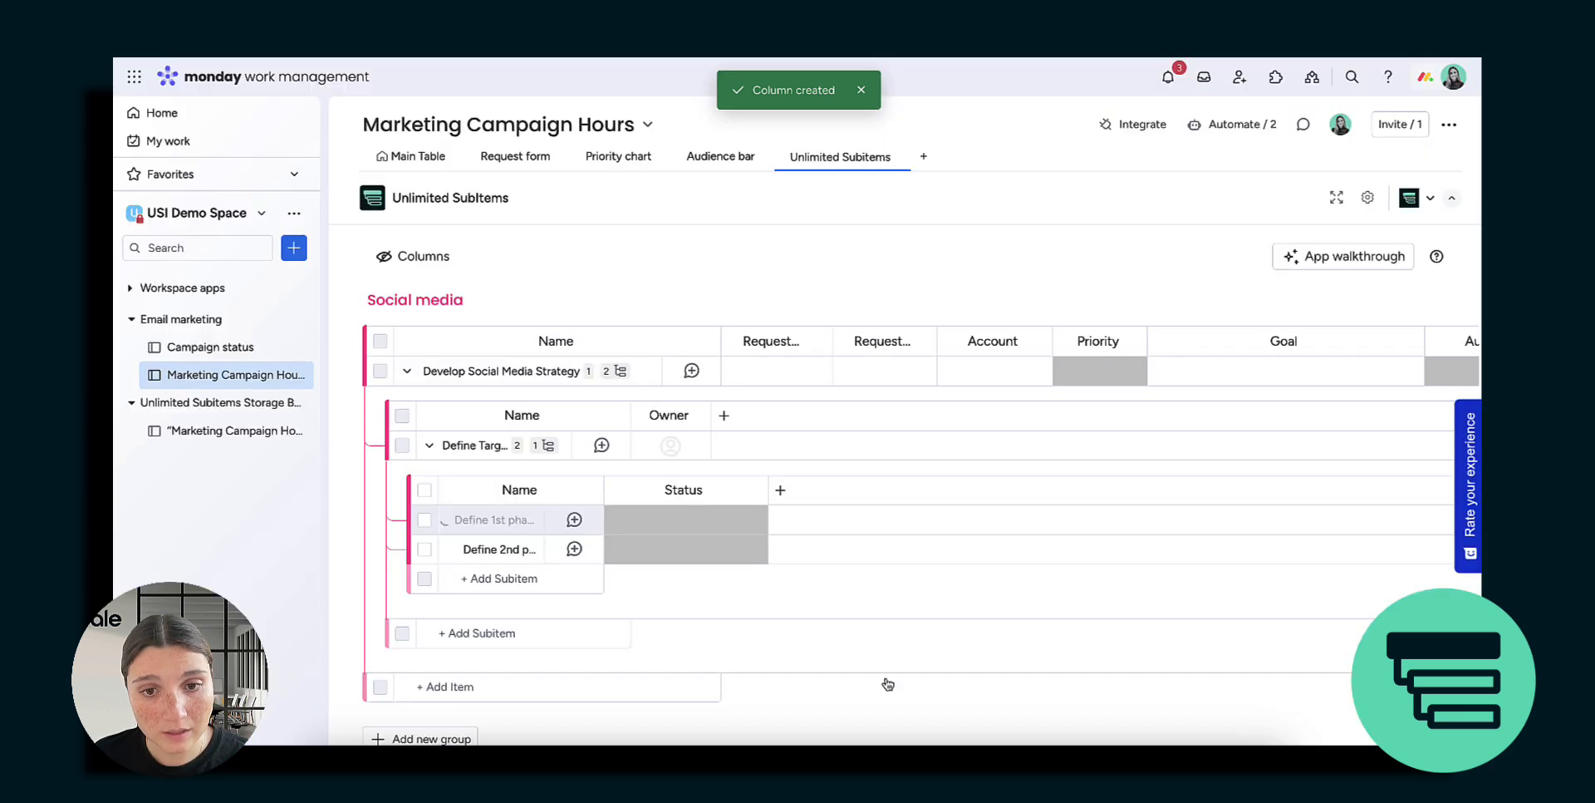
pyautogui.click(664, 547)
pyautogui.click(823, 517)
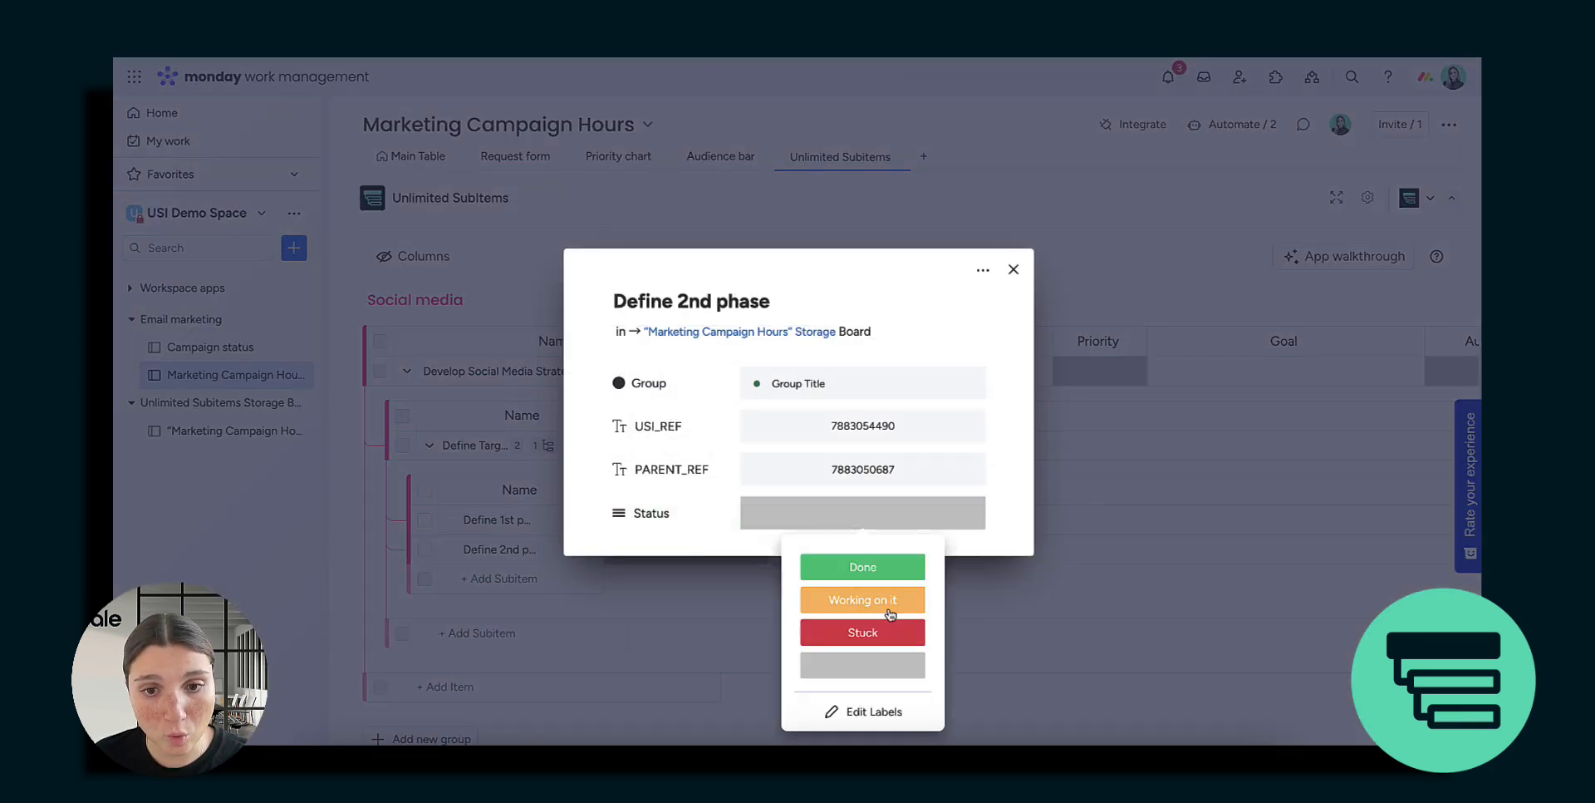
pyautogui.click(888, 602)
pyautogui.click(971, 656)
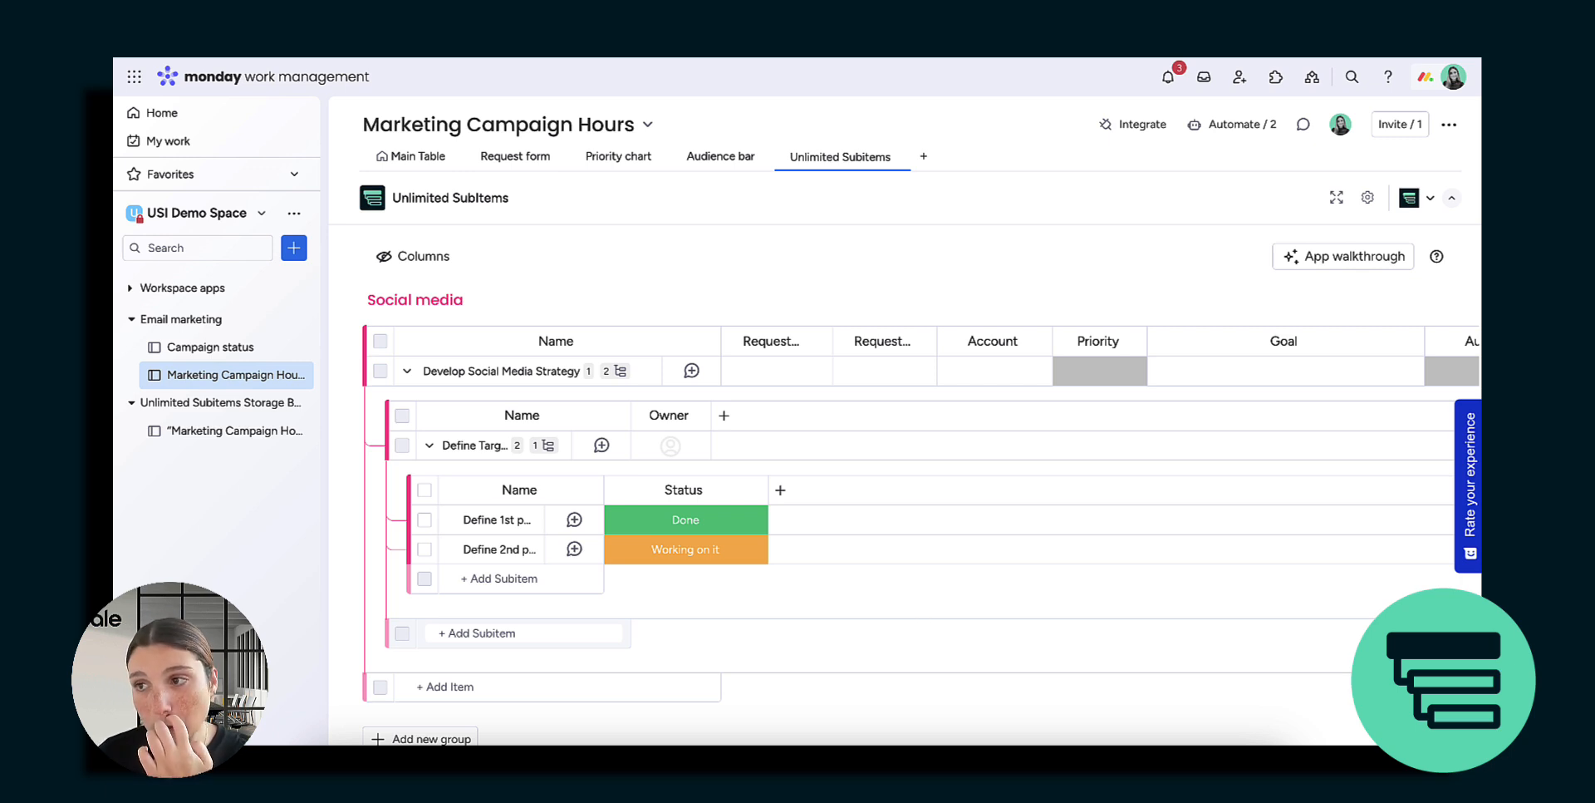
# - Add a Connect boards column to the "Marketing Campaign Hours" Storage board, connected two-way to the Marketing Campaign Hours board, without a mirror column
pyautogui.click(234, 432)
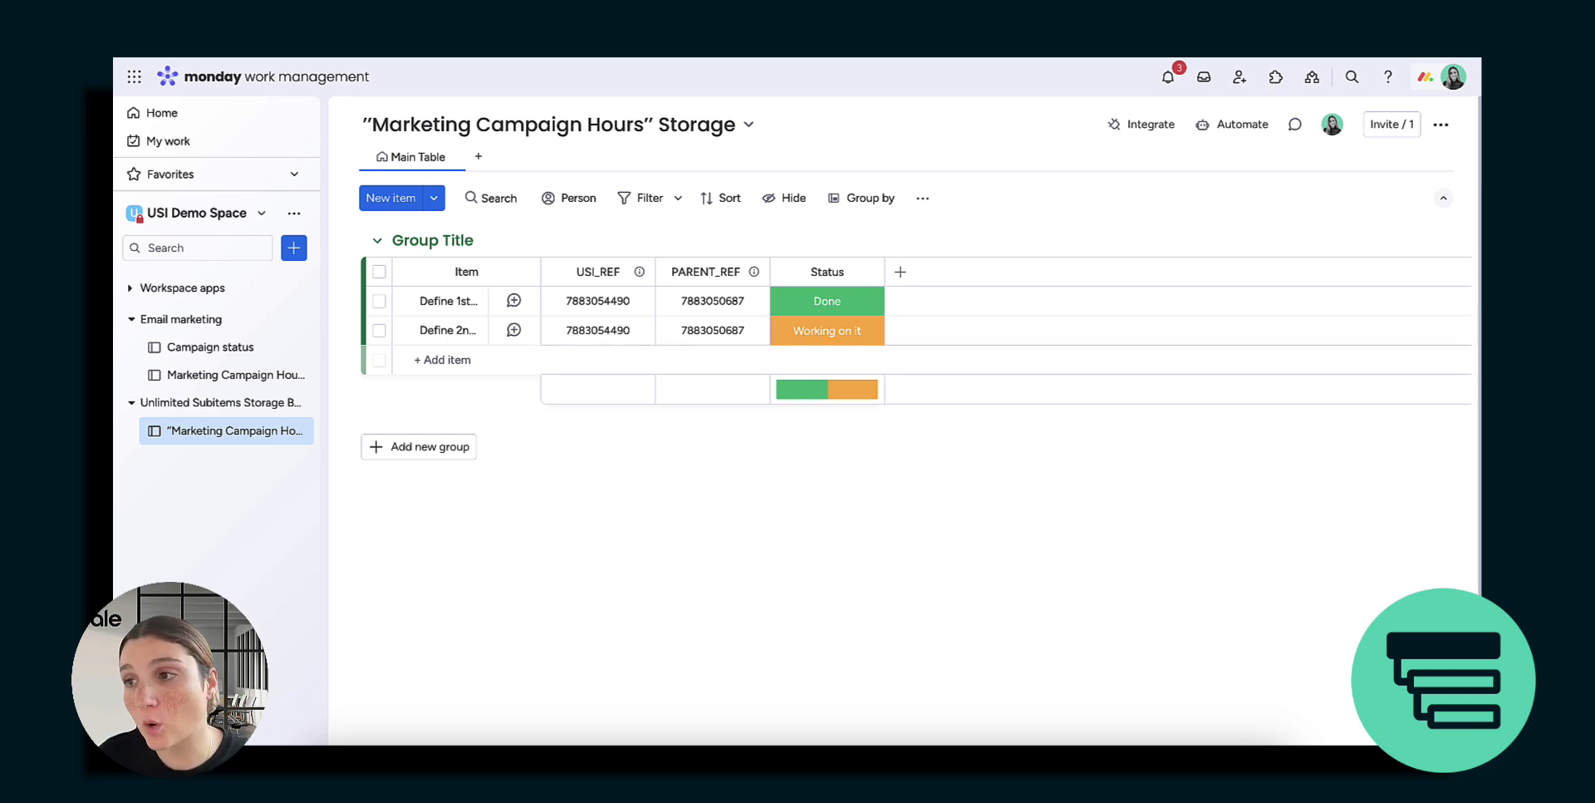
pyautogui.click(900, 271)
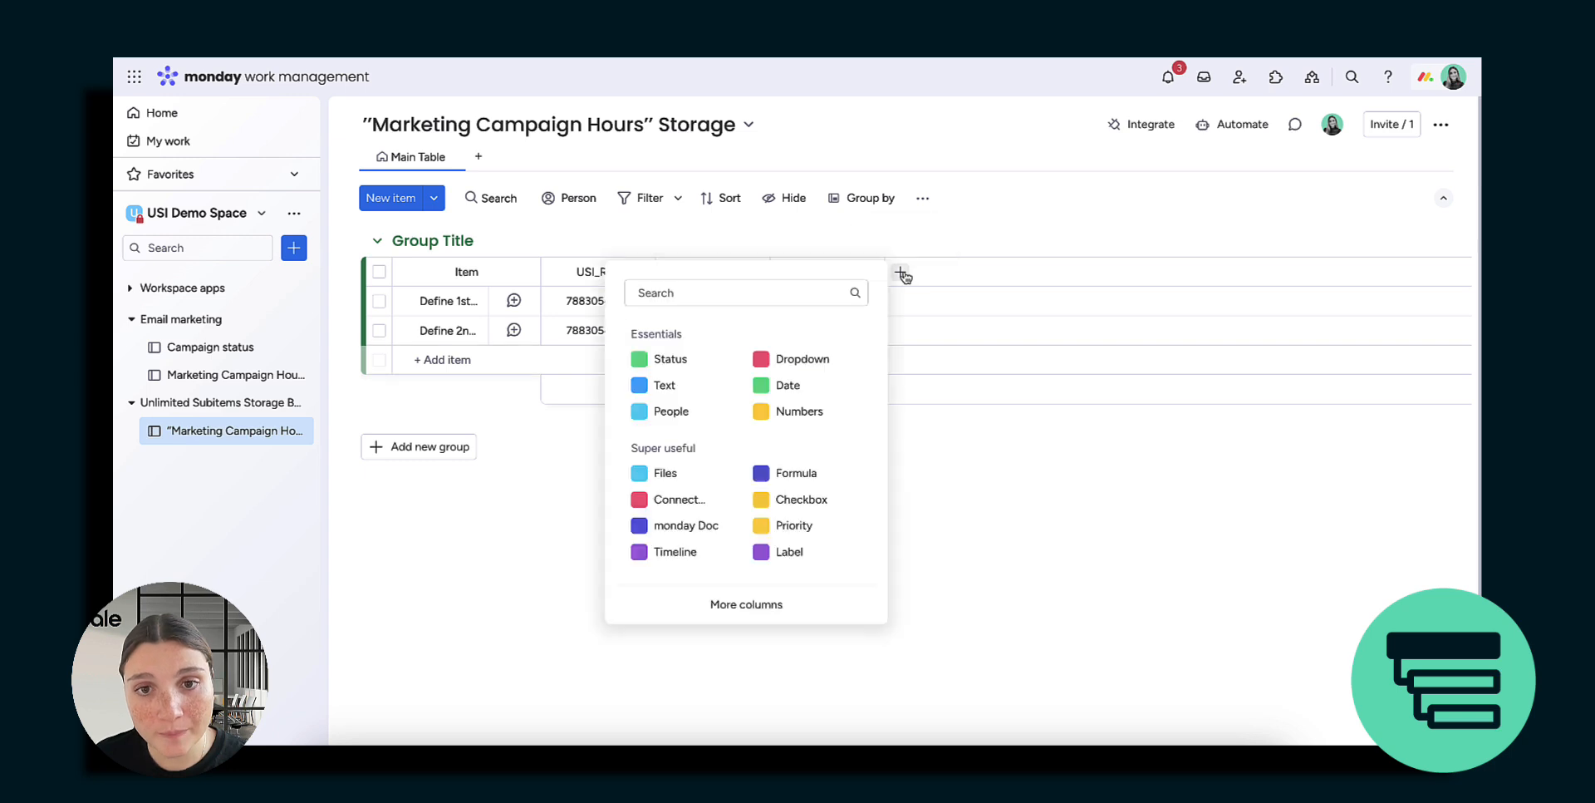
pyautogui.write('conn')
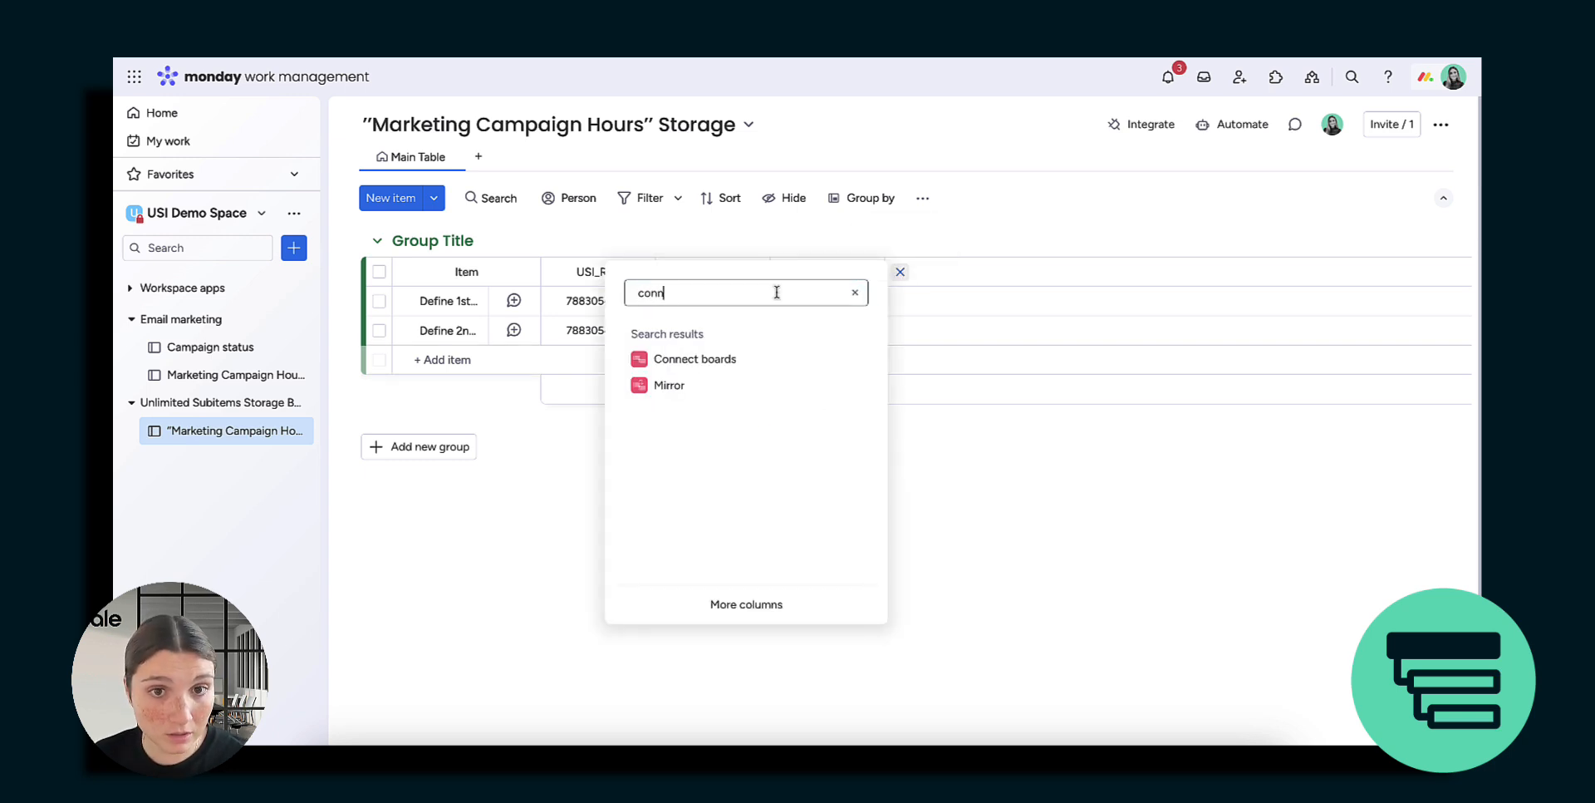
pyautogui.click(790, 356)
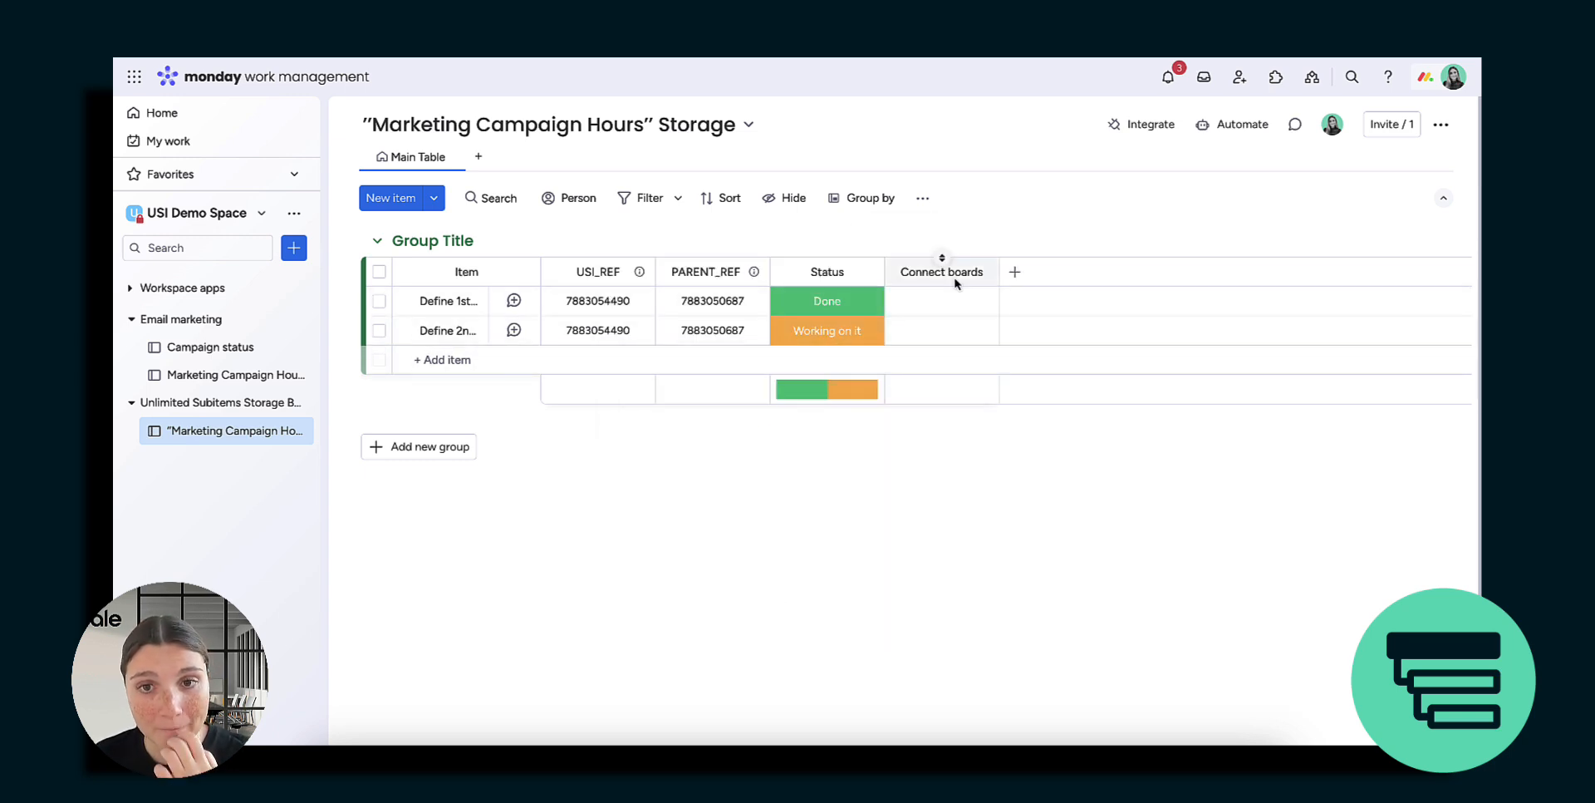
pyautogui.click(1204, 496)
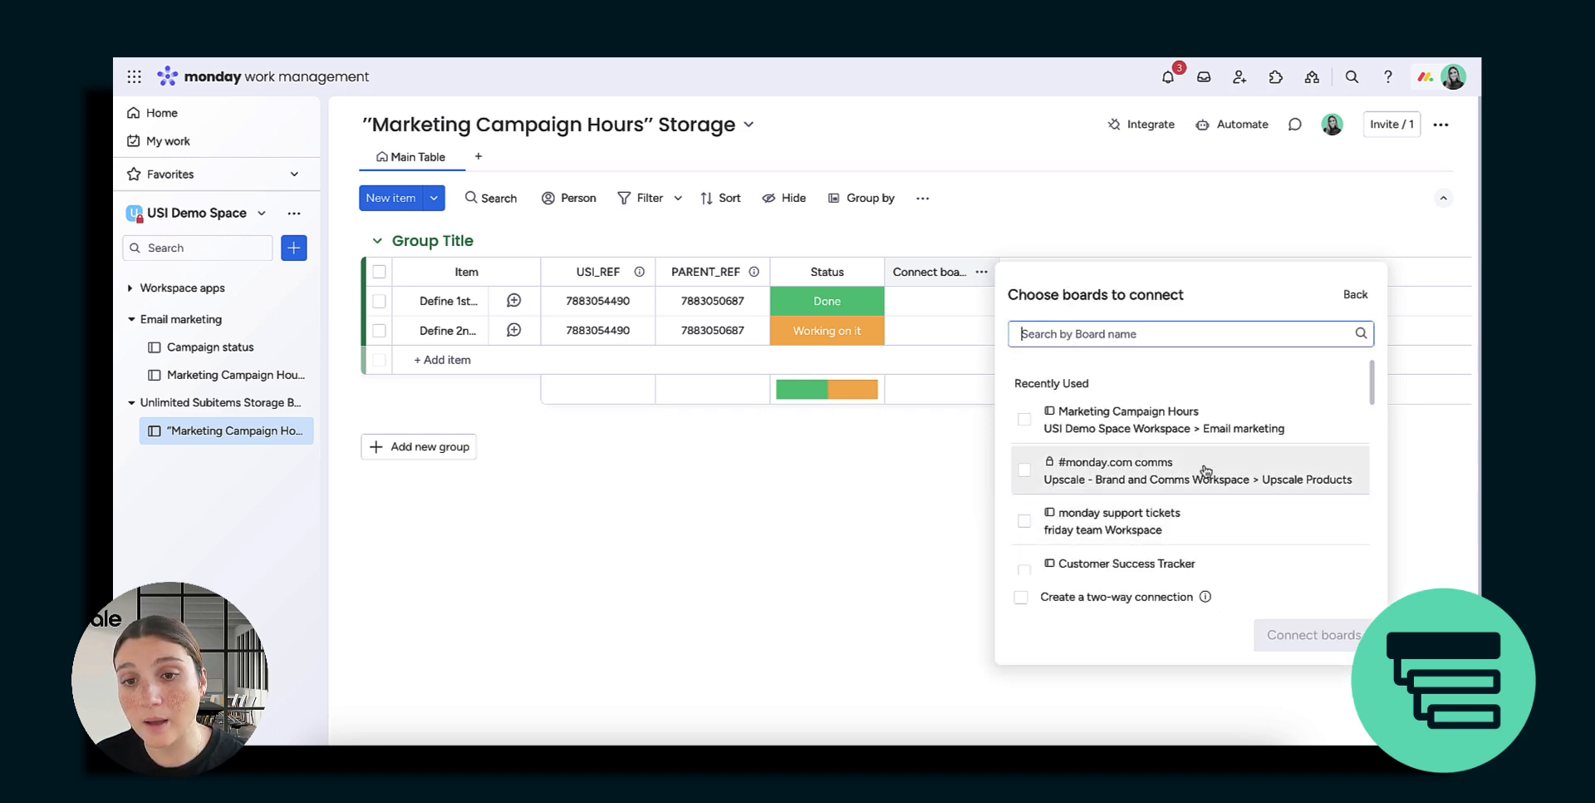
pyautogui.click(1025, 423)
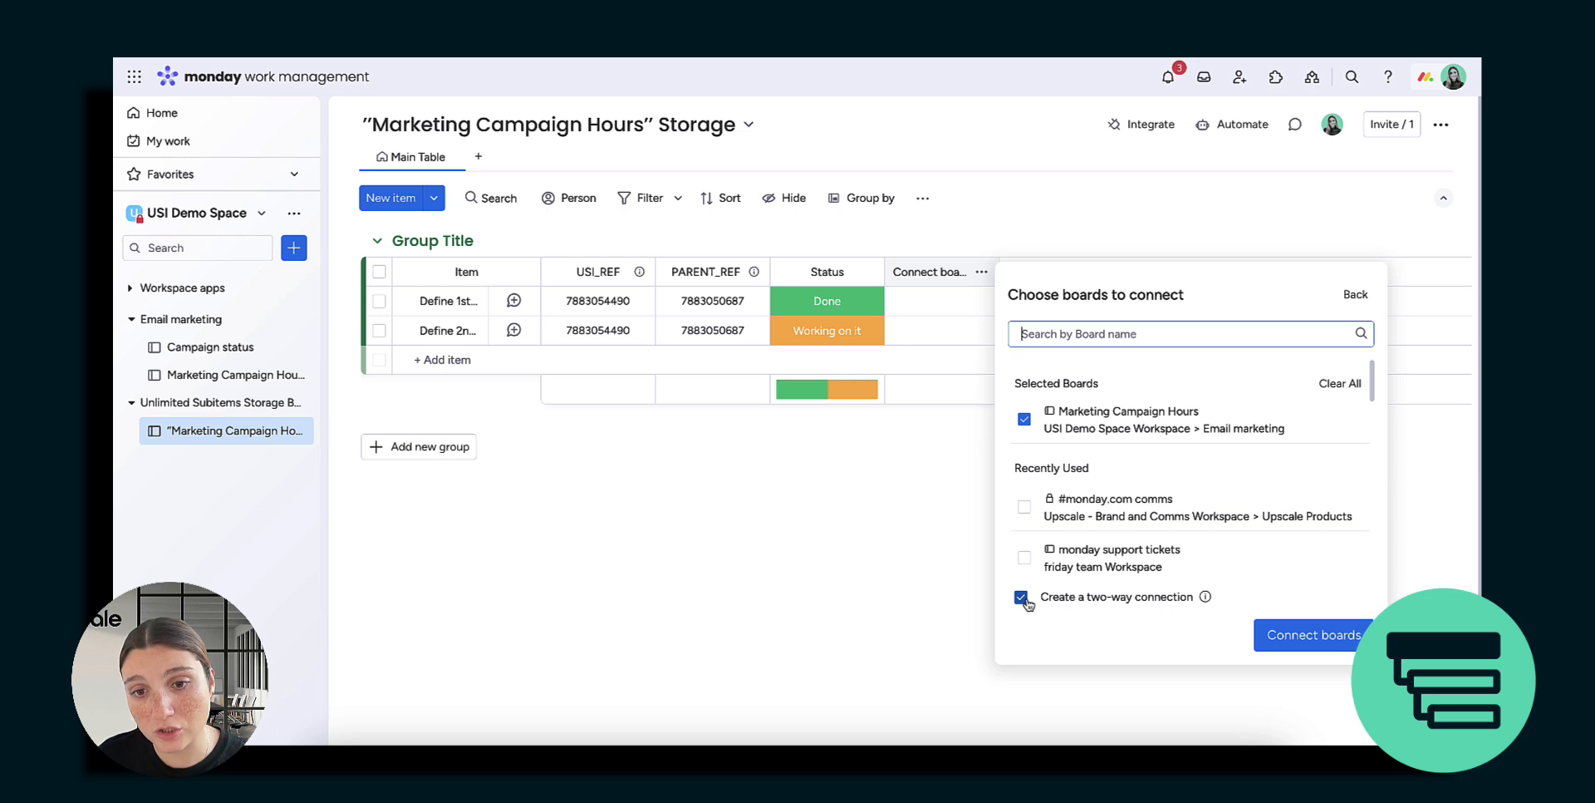
pyautogui.click(1326, 647)
pyautogui.click(1195, 662)
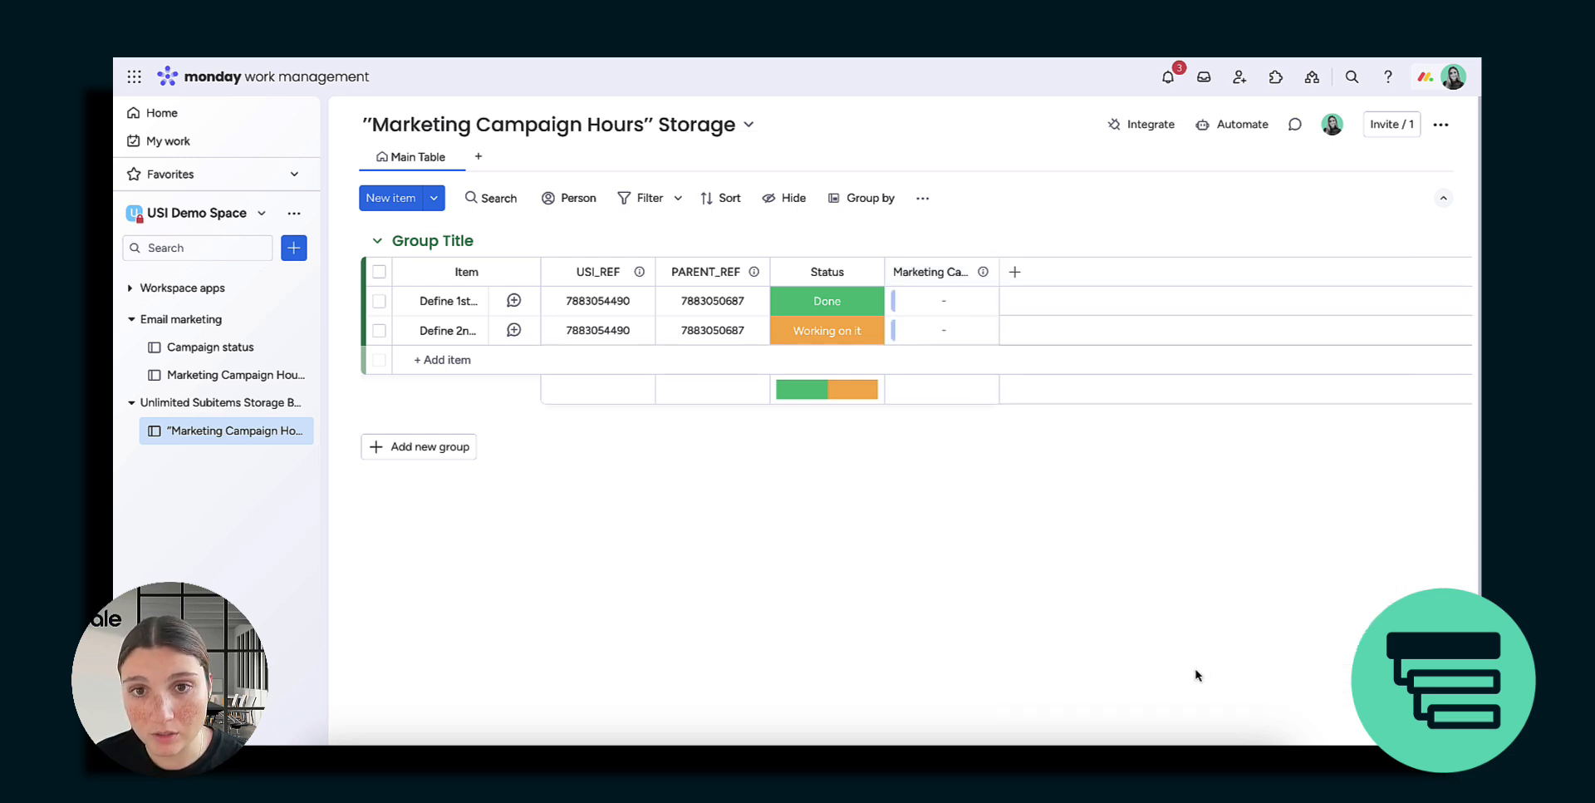
# - Rename the storage board's new connection column to "Top parent"
pyautogui.click(922, 271)
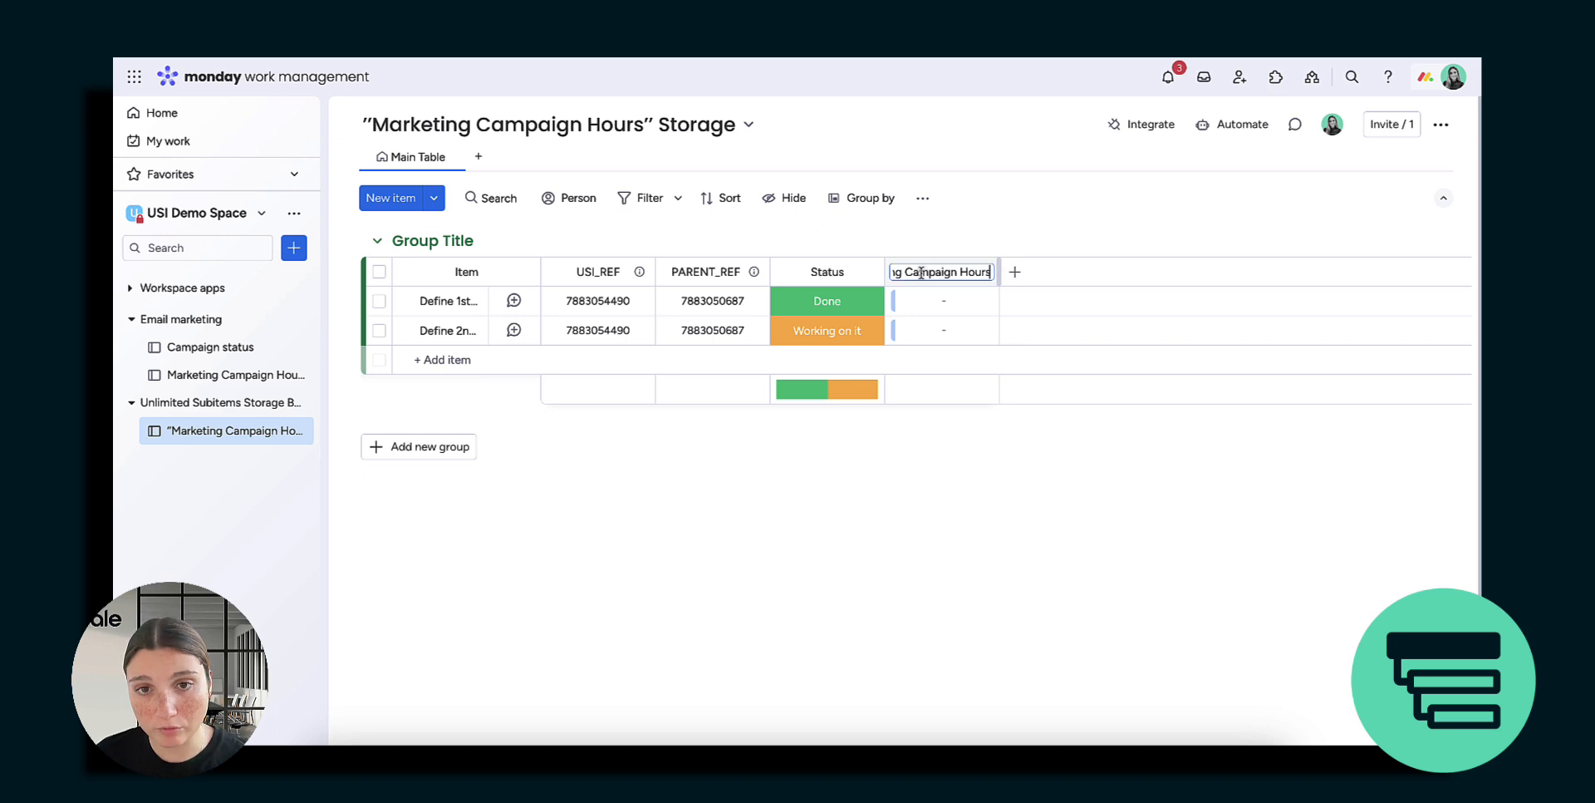
pyautogui.hotkey('ctrl', 'a')
pyautogui.press('BackSpace')
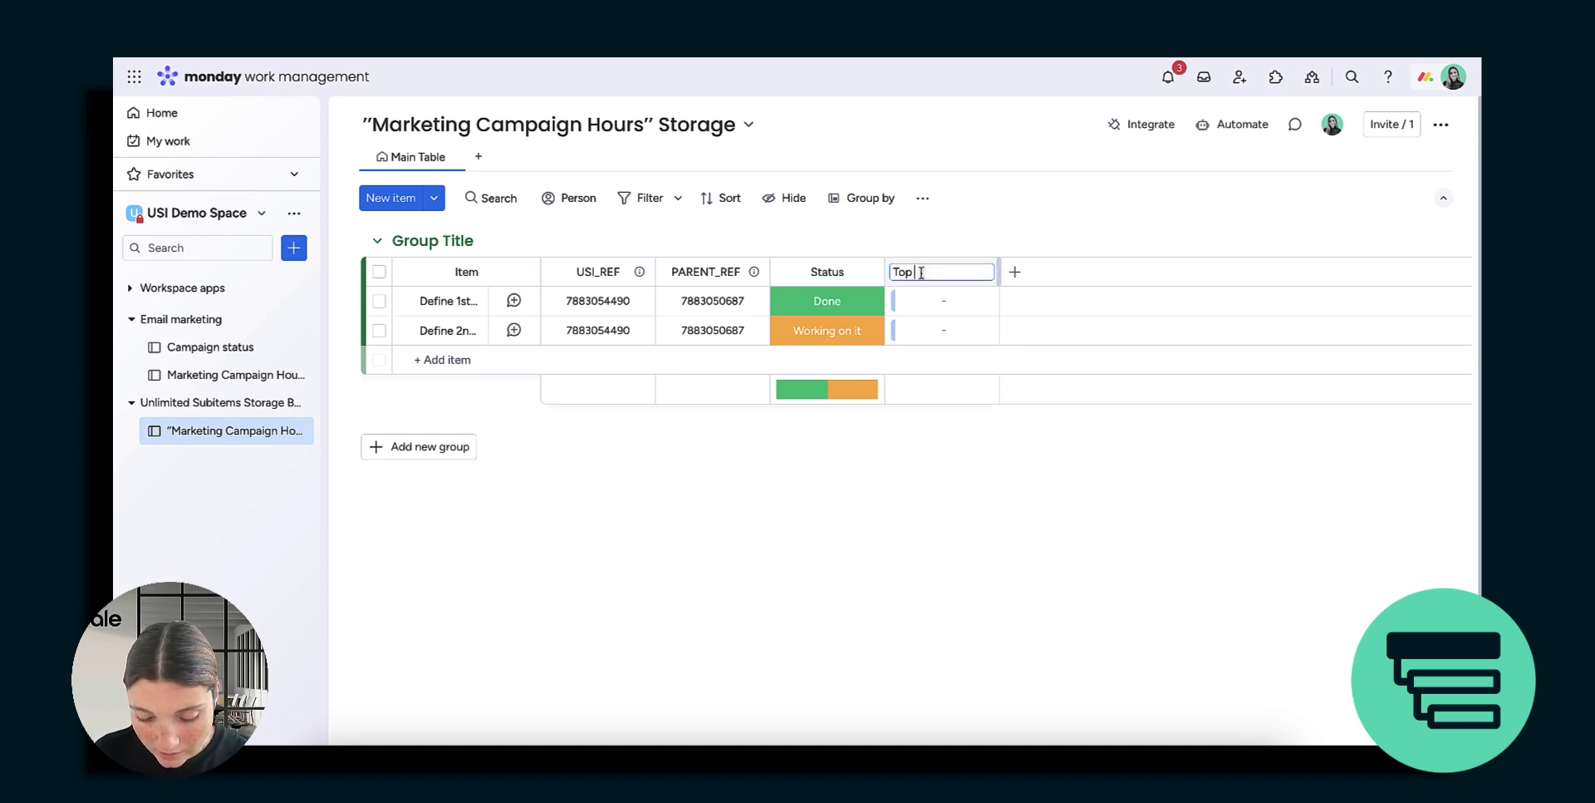
pyautogui.write('Top parent')
pyautogui.press('Return')
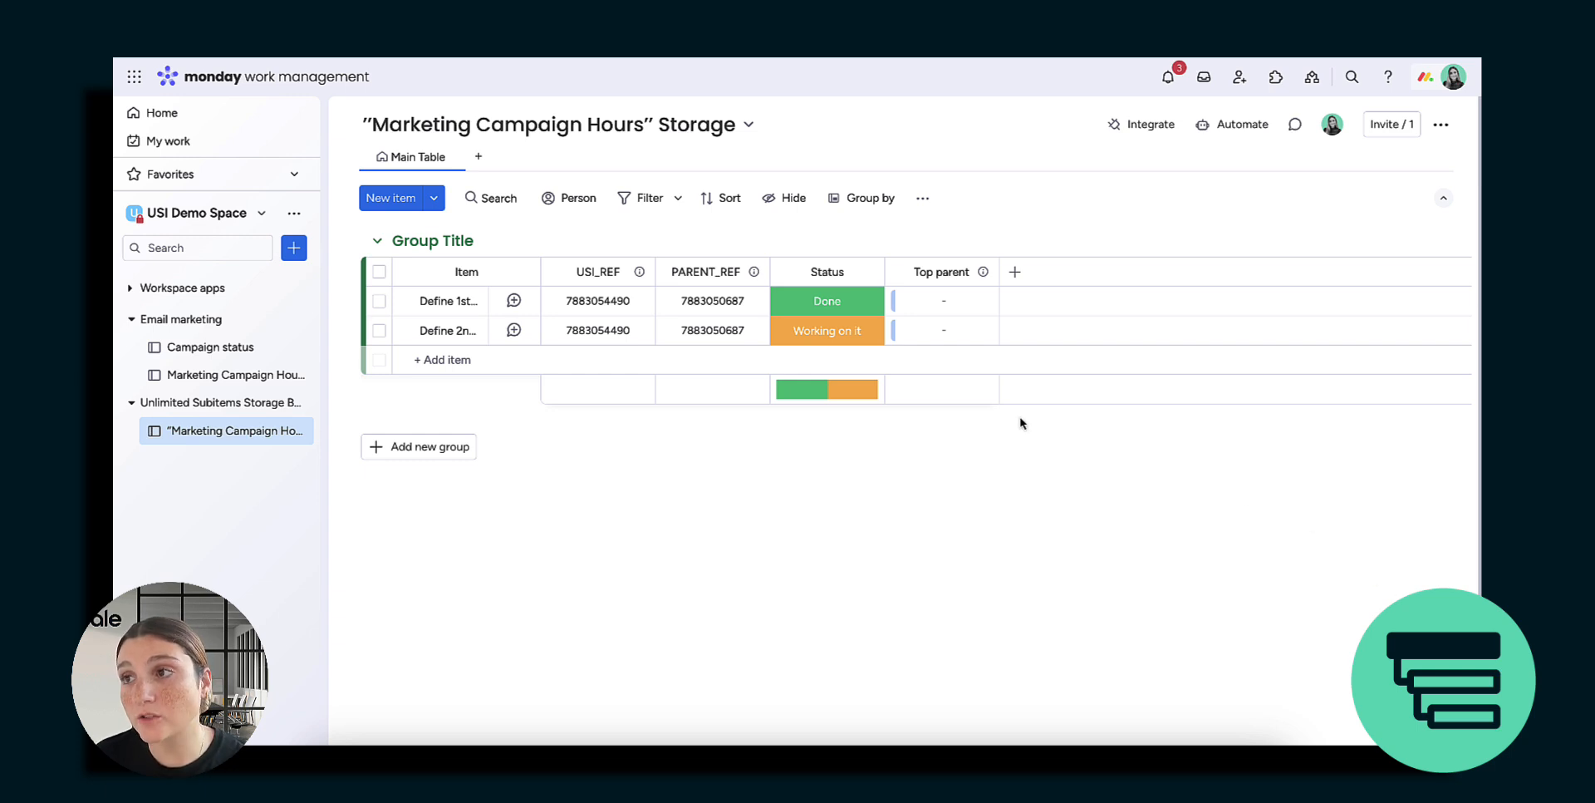
# - Add a Connect boards column to the subitems in the Marketing Campaign Hours main table, connected two-way to the "Marketing Campaign Hours" Storage board
pyautogui.click(200, 375)
pyautogui.click(398, 160)
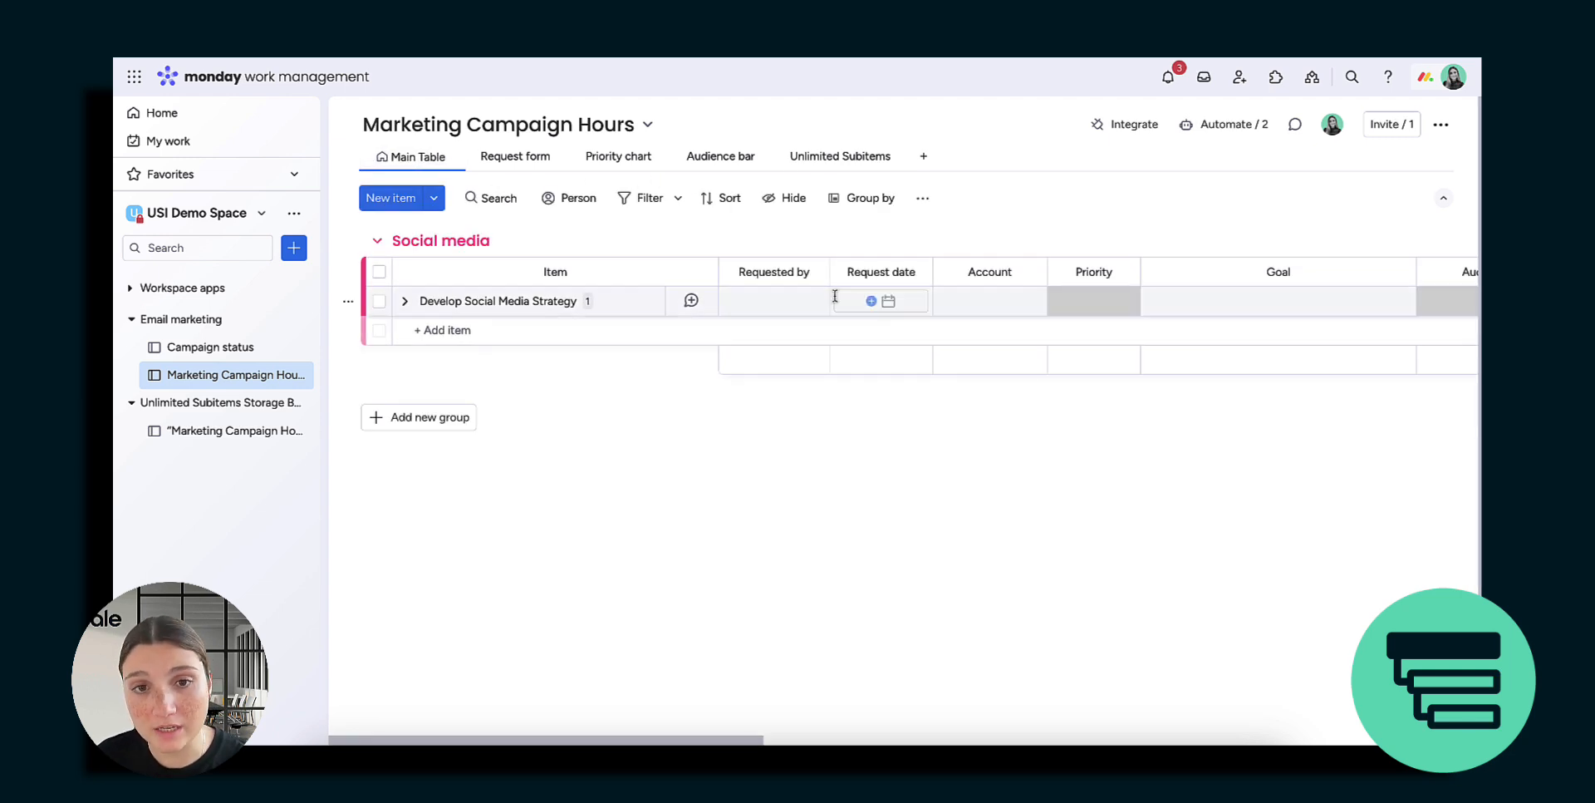
pyautogui.click(405, 301)
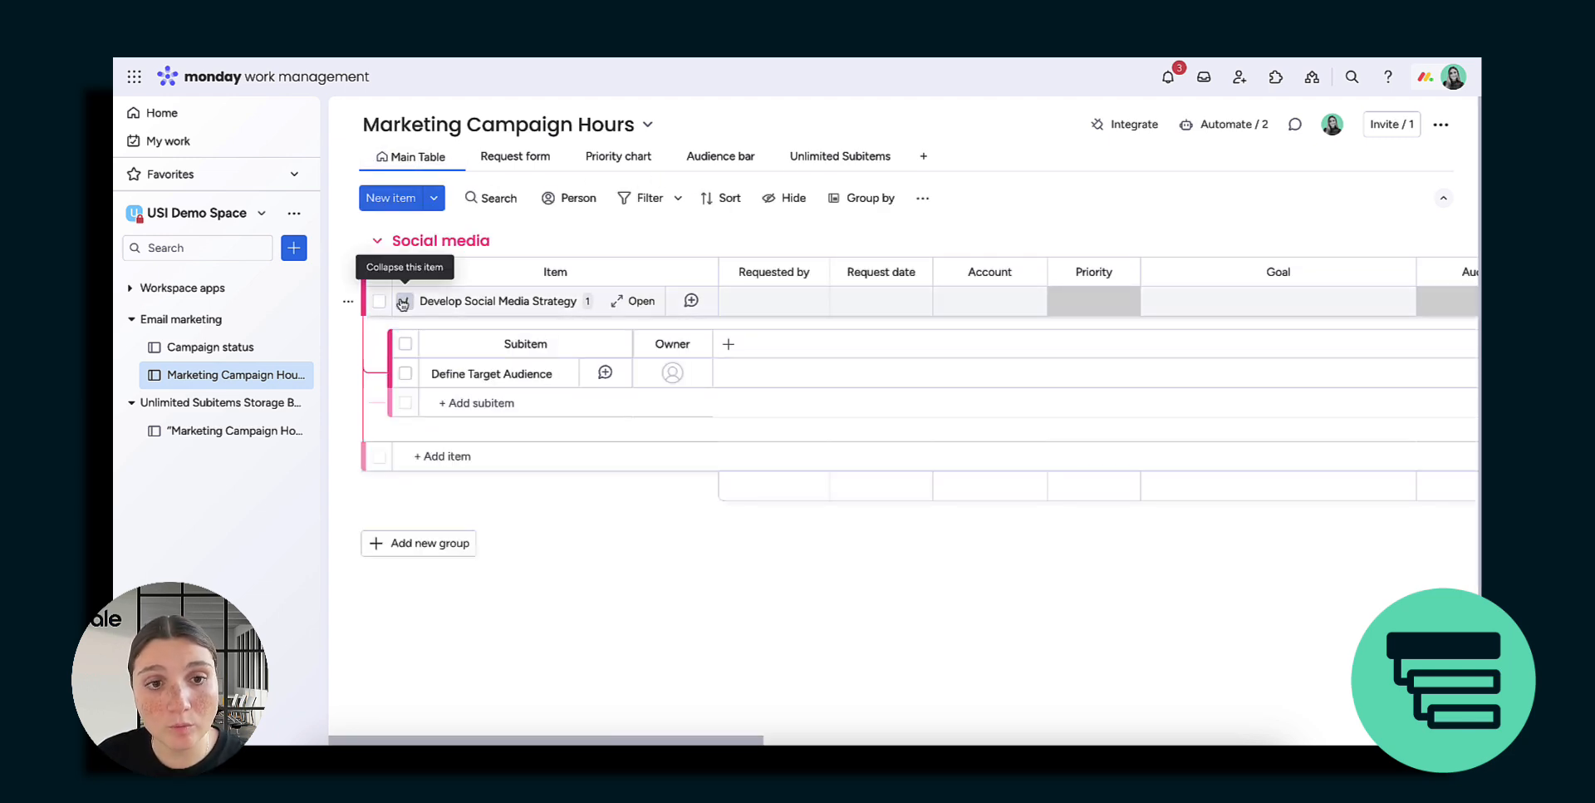
pyautogui.click(728, 343)
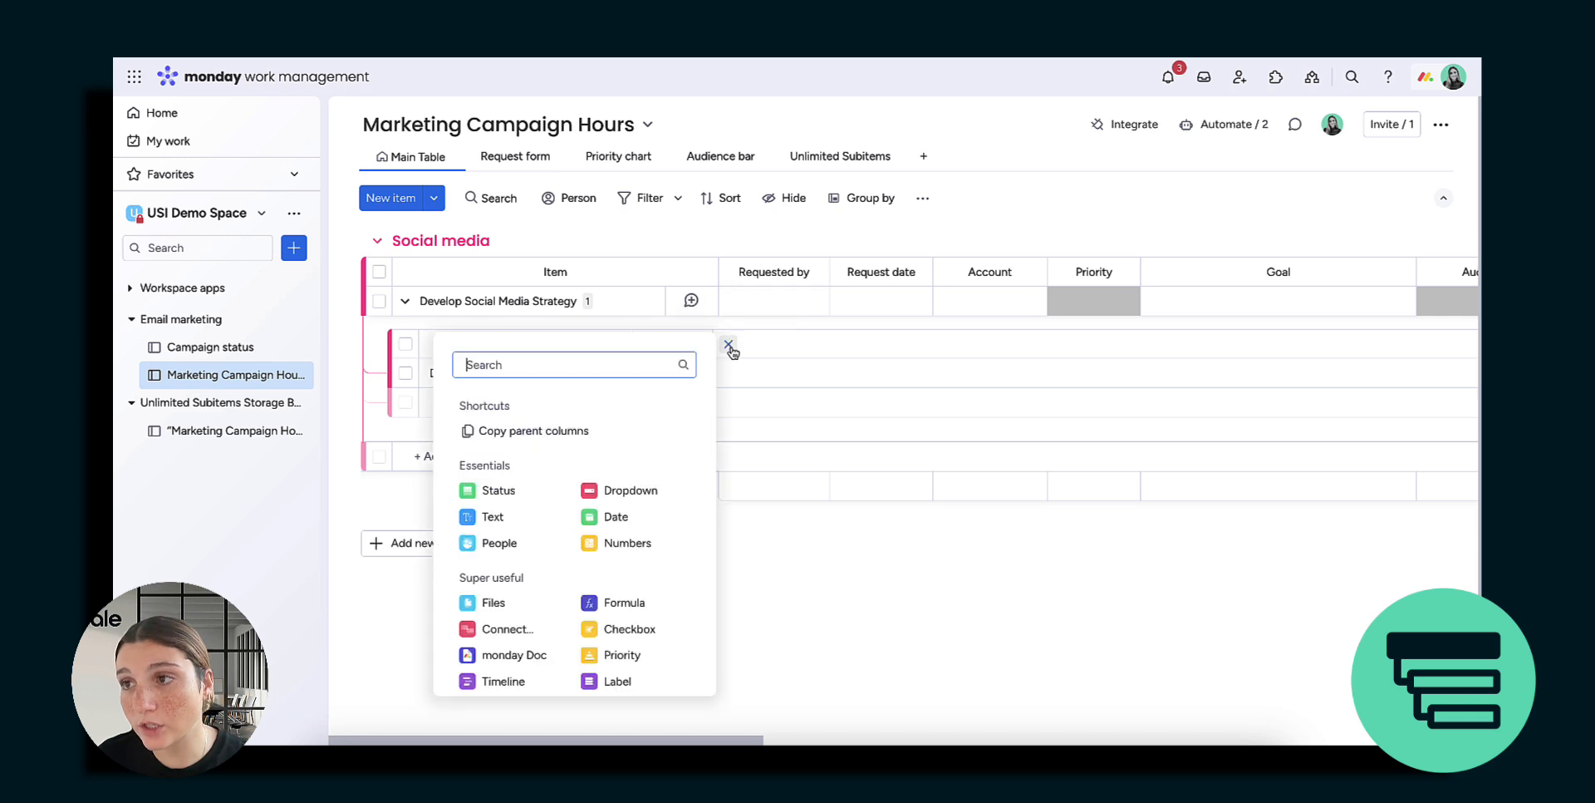
pyautogui.write('conn')
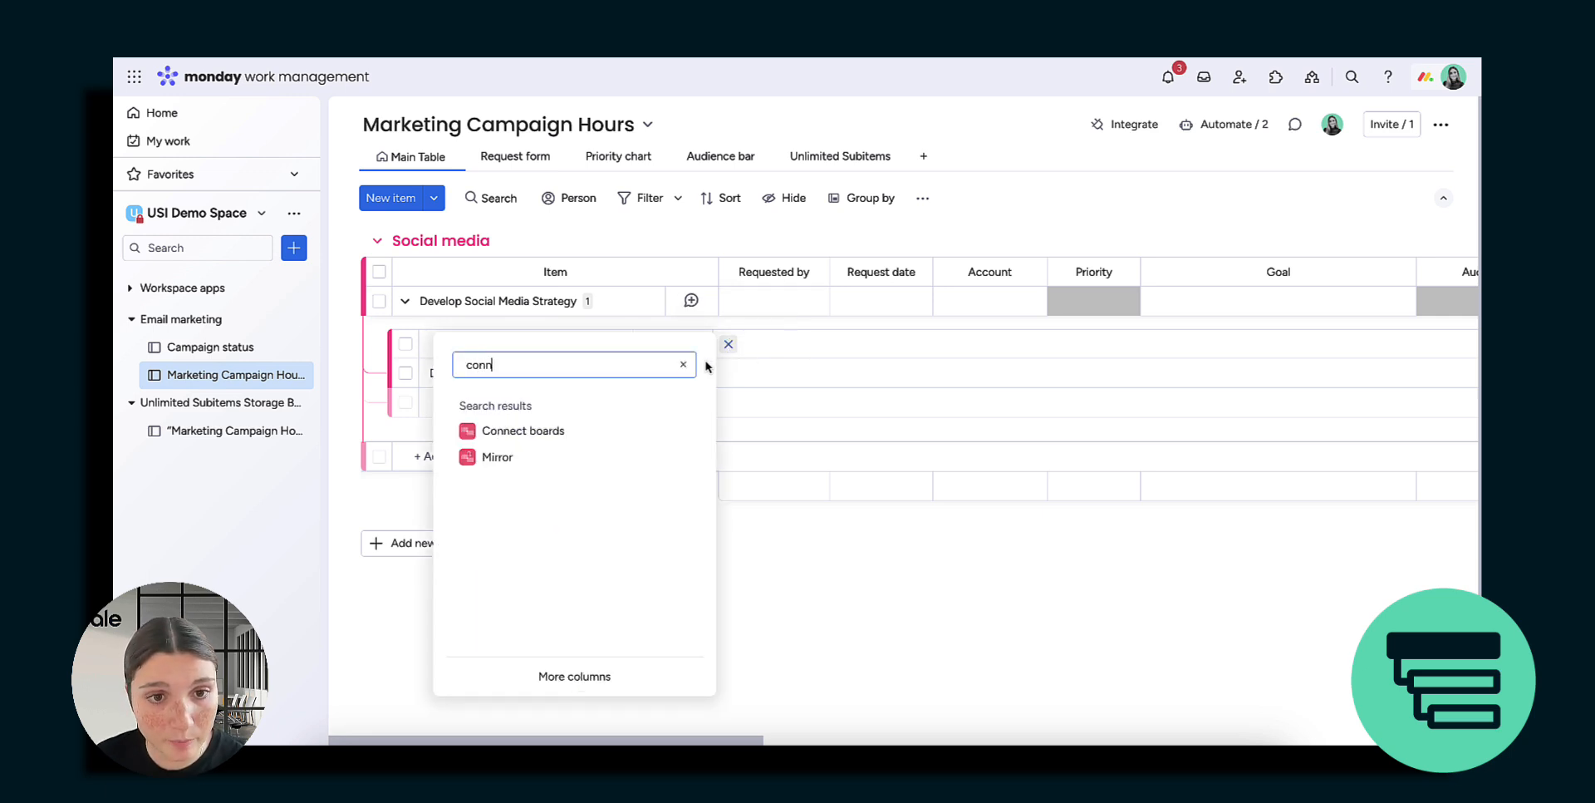
pyautogui.click(566, 443)
pyautogui.click(980, 551)
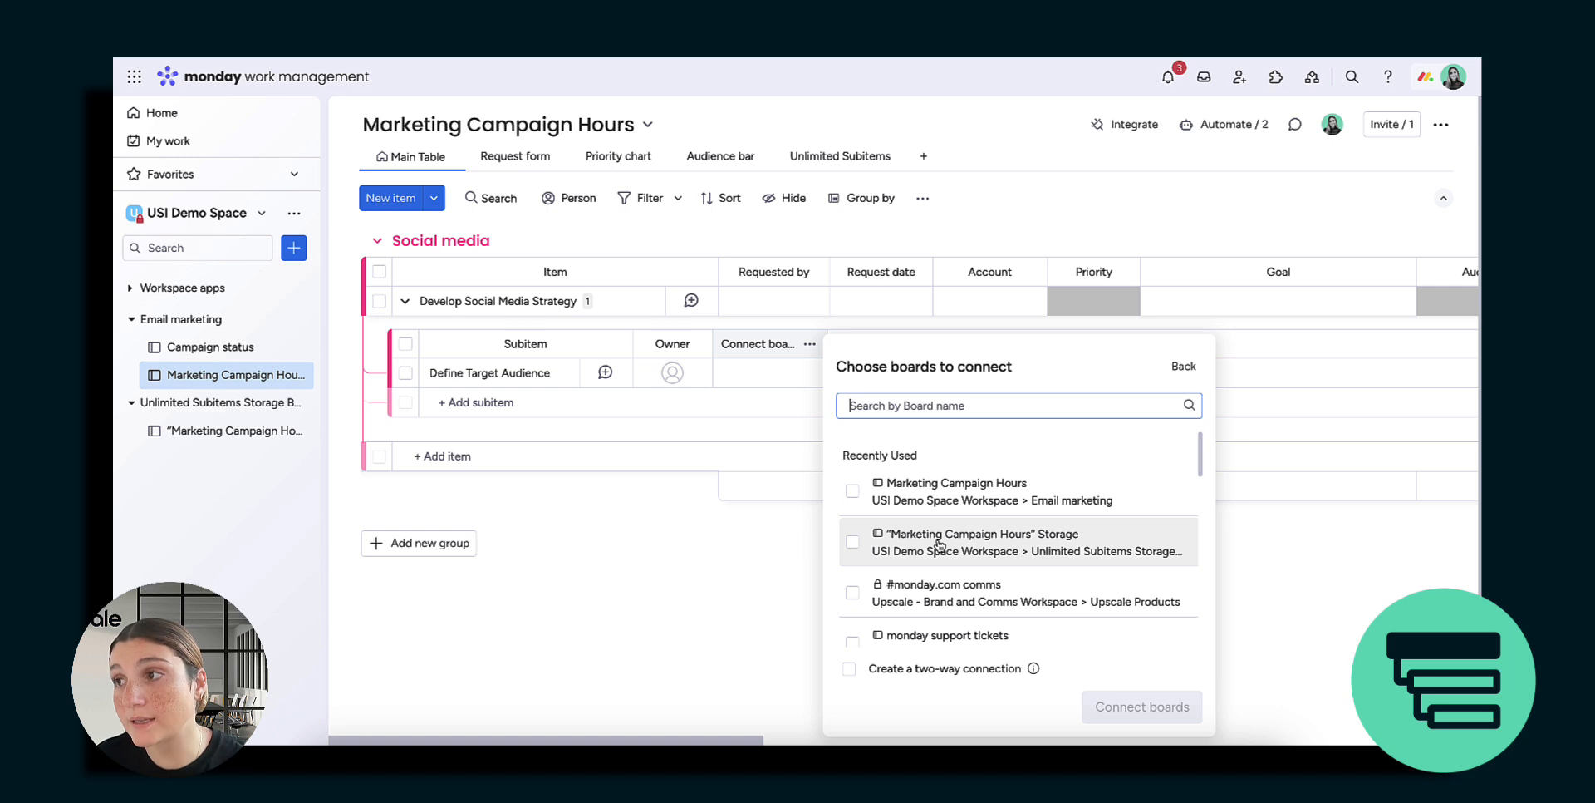
pyautogui.click(851, 548)
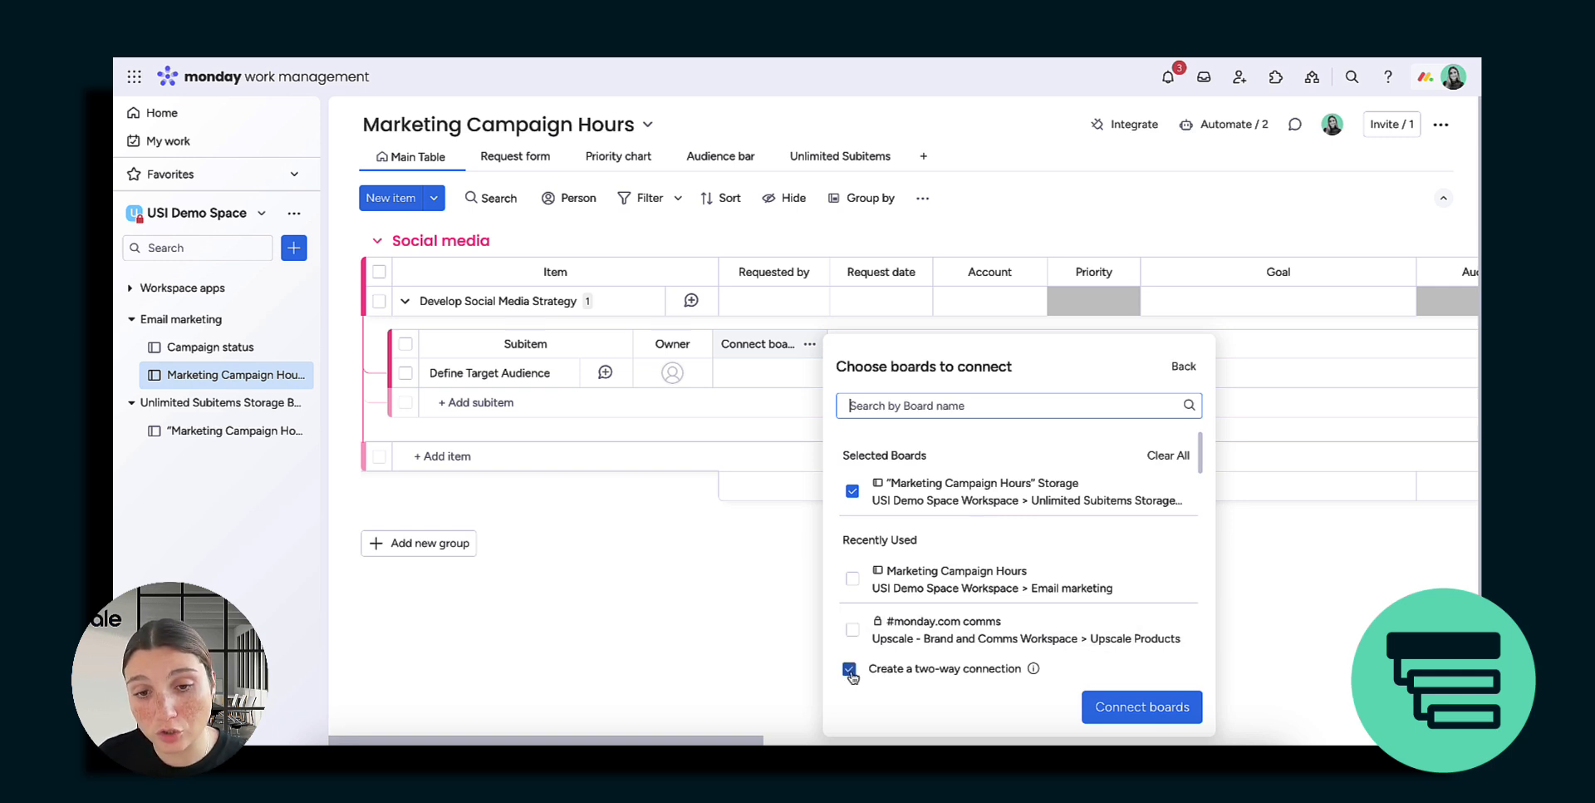
pyautogui.click(1151, 713)
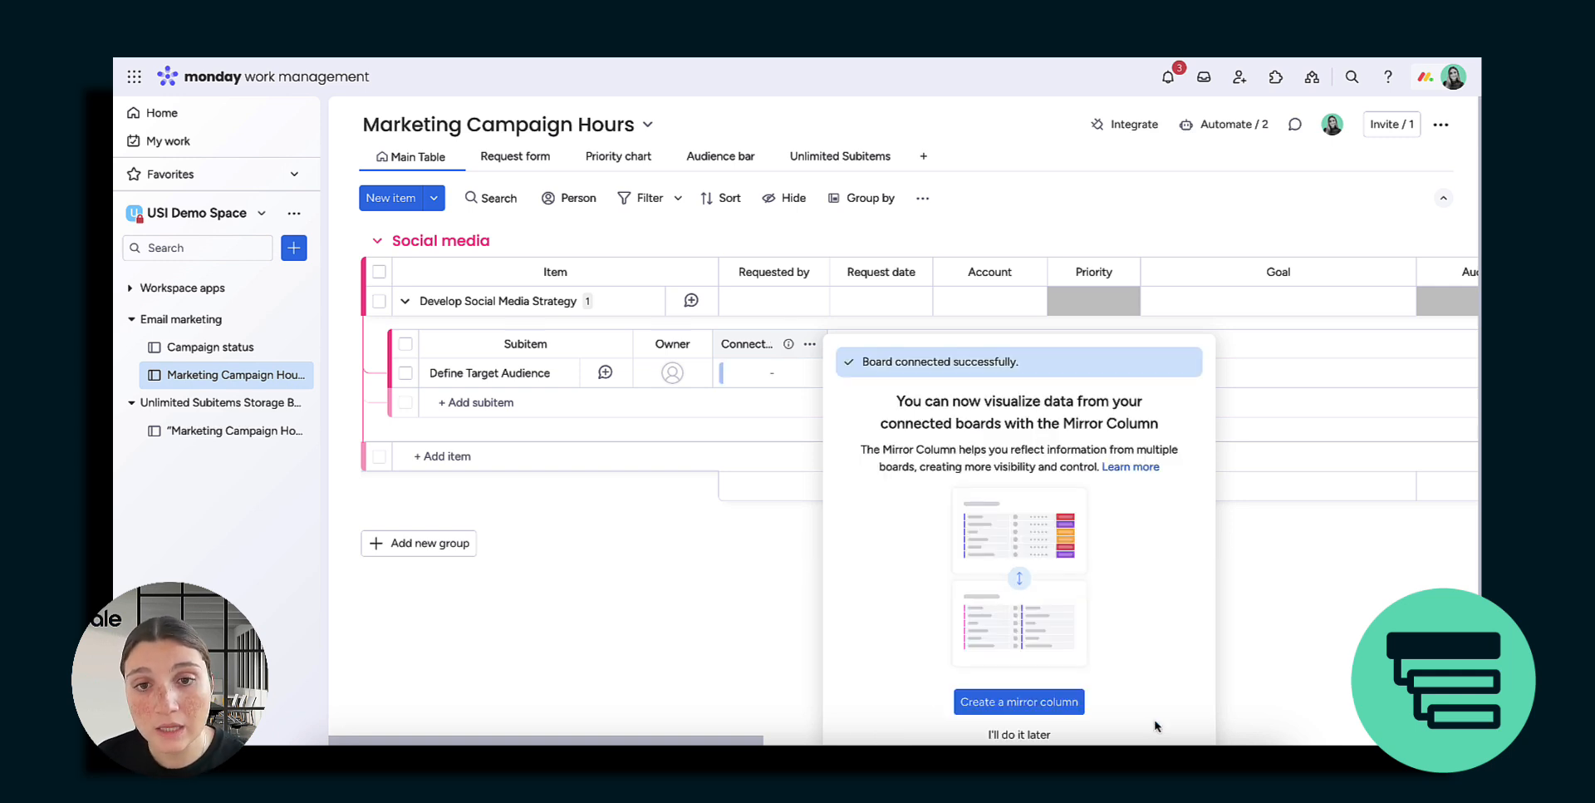
pyautogui.click(1034, 723)
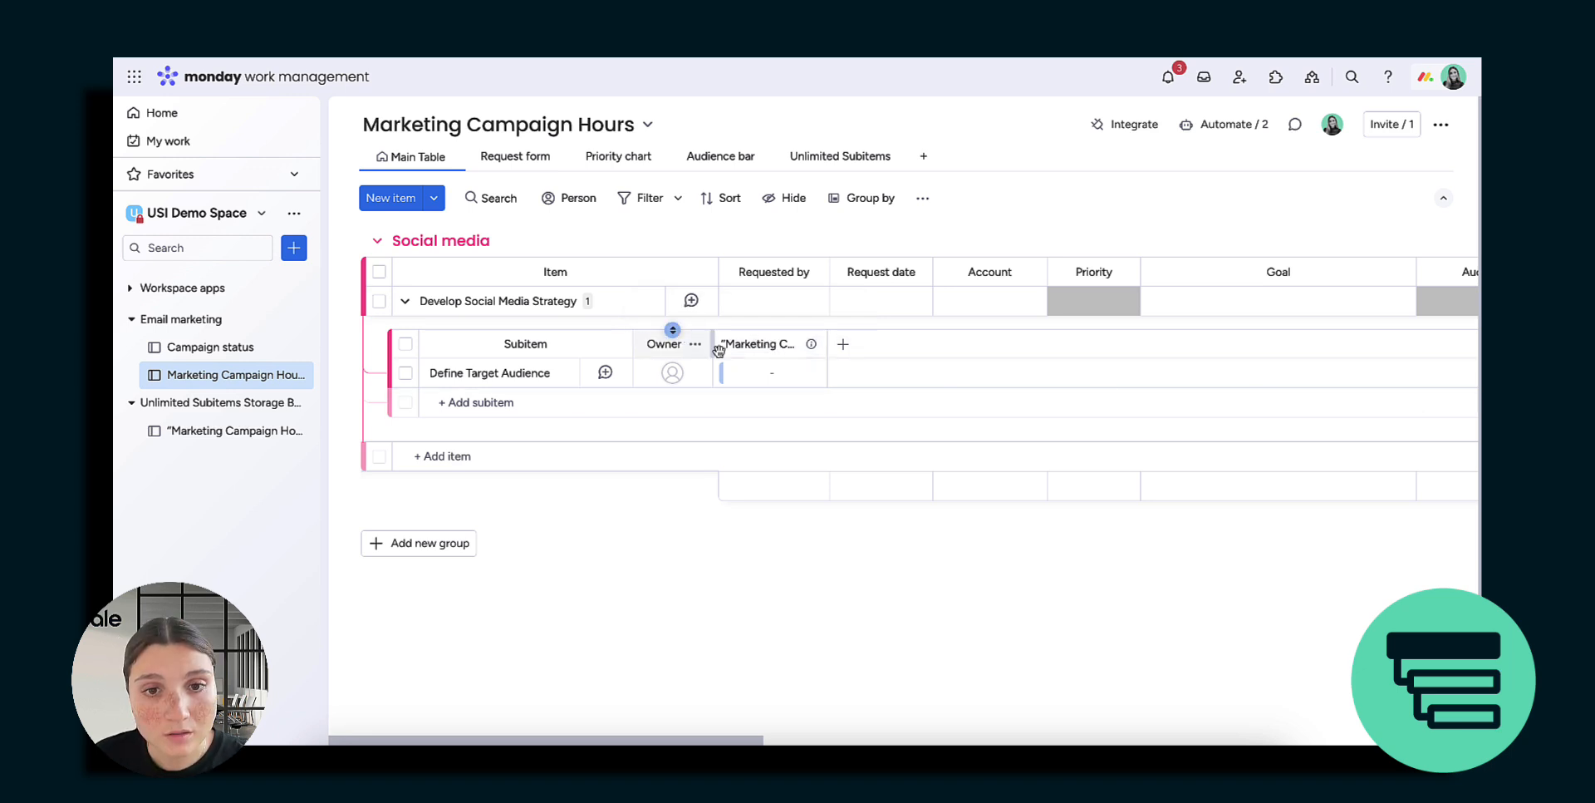
# - Rename the new connection column of the subitems to "Top parent item"
pyautogui.click(756, 344)
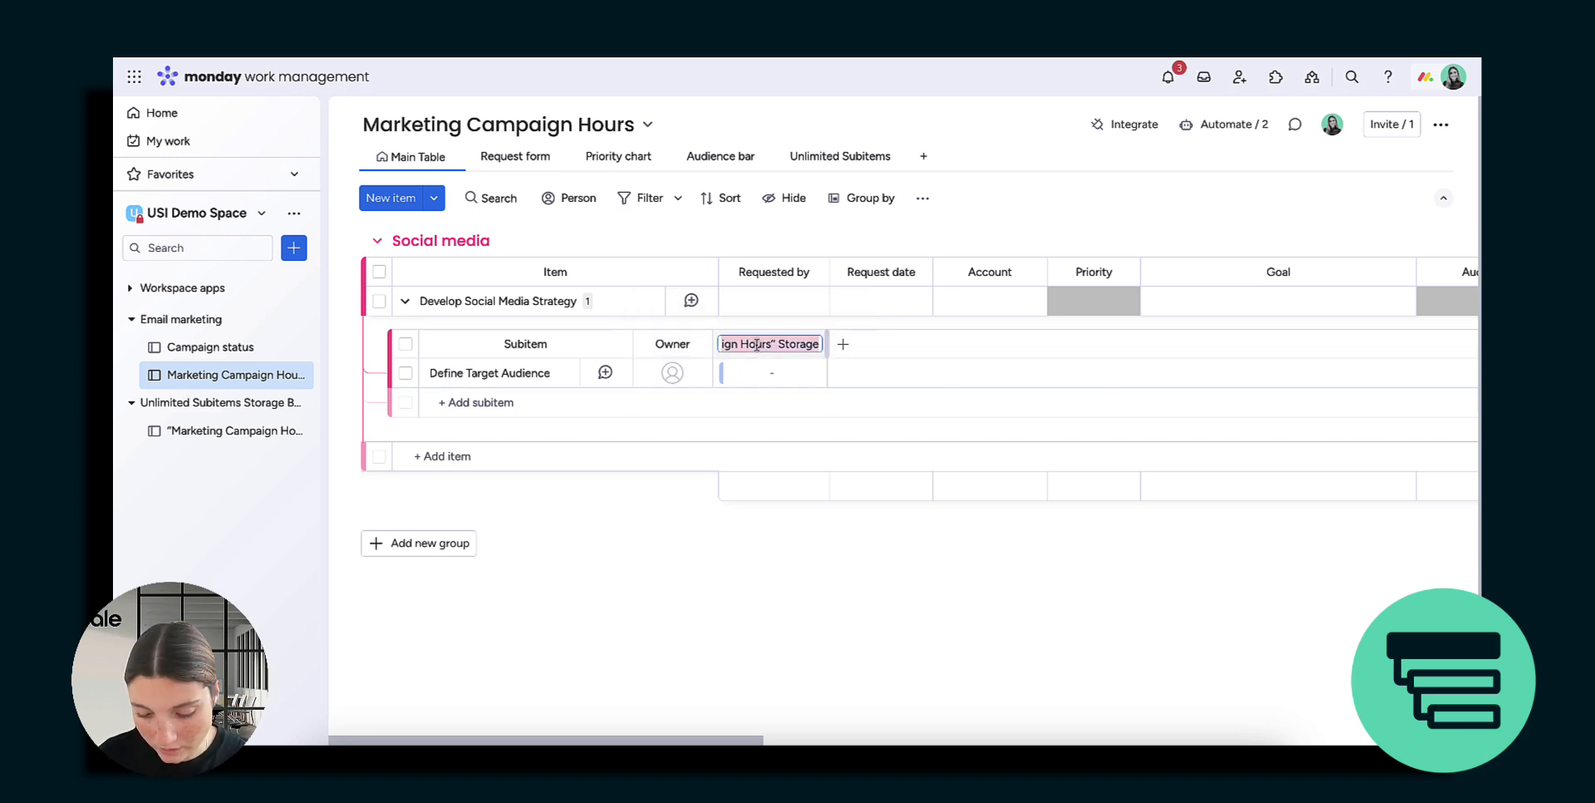
pyautogui.press('BackSpace')
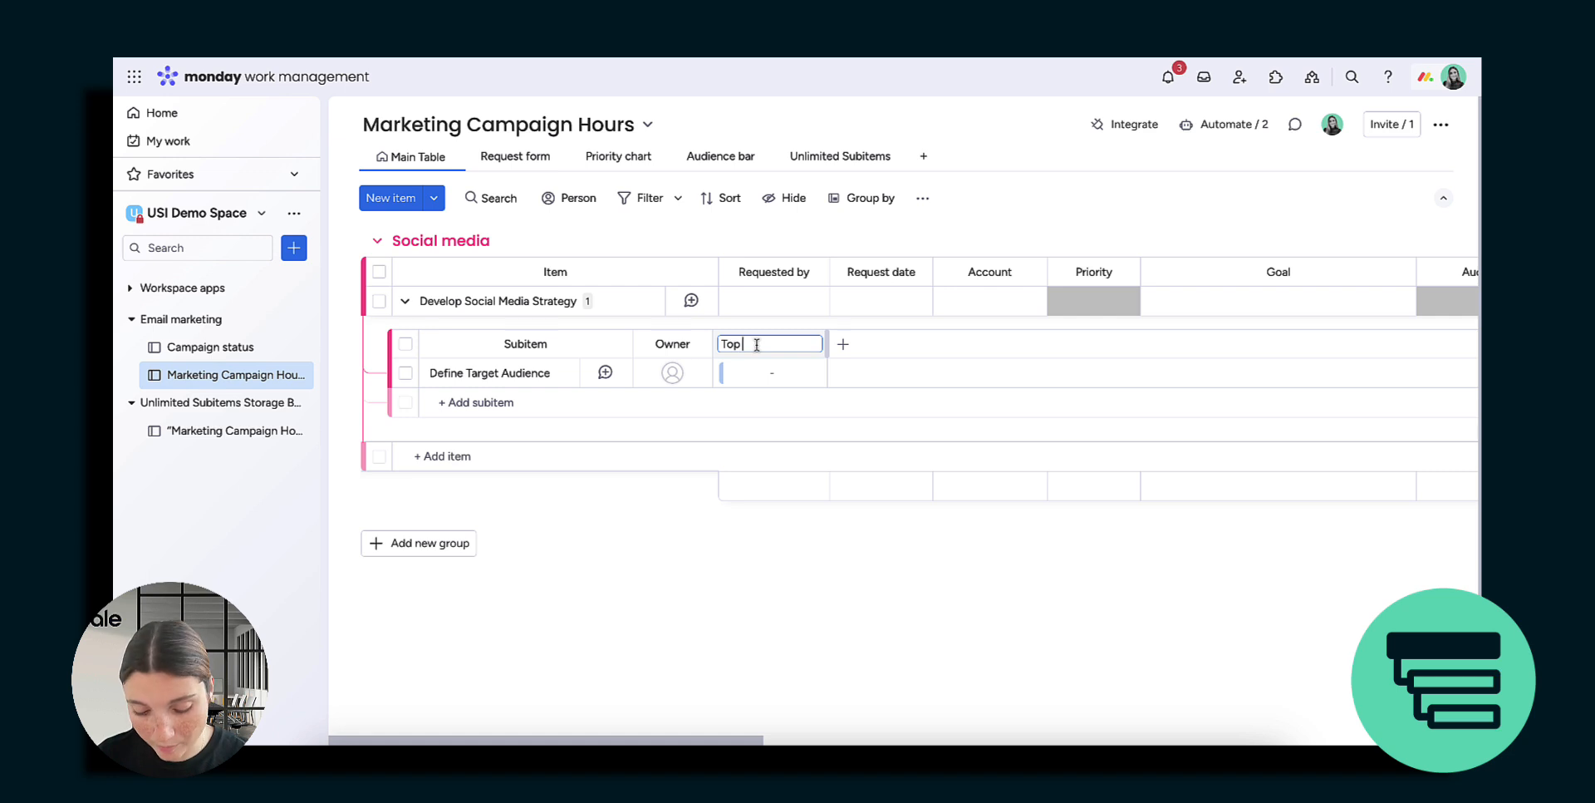
pyautogui.write('Top parent item')
pyautogui.press('Return')
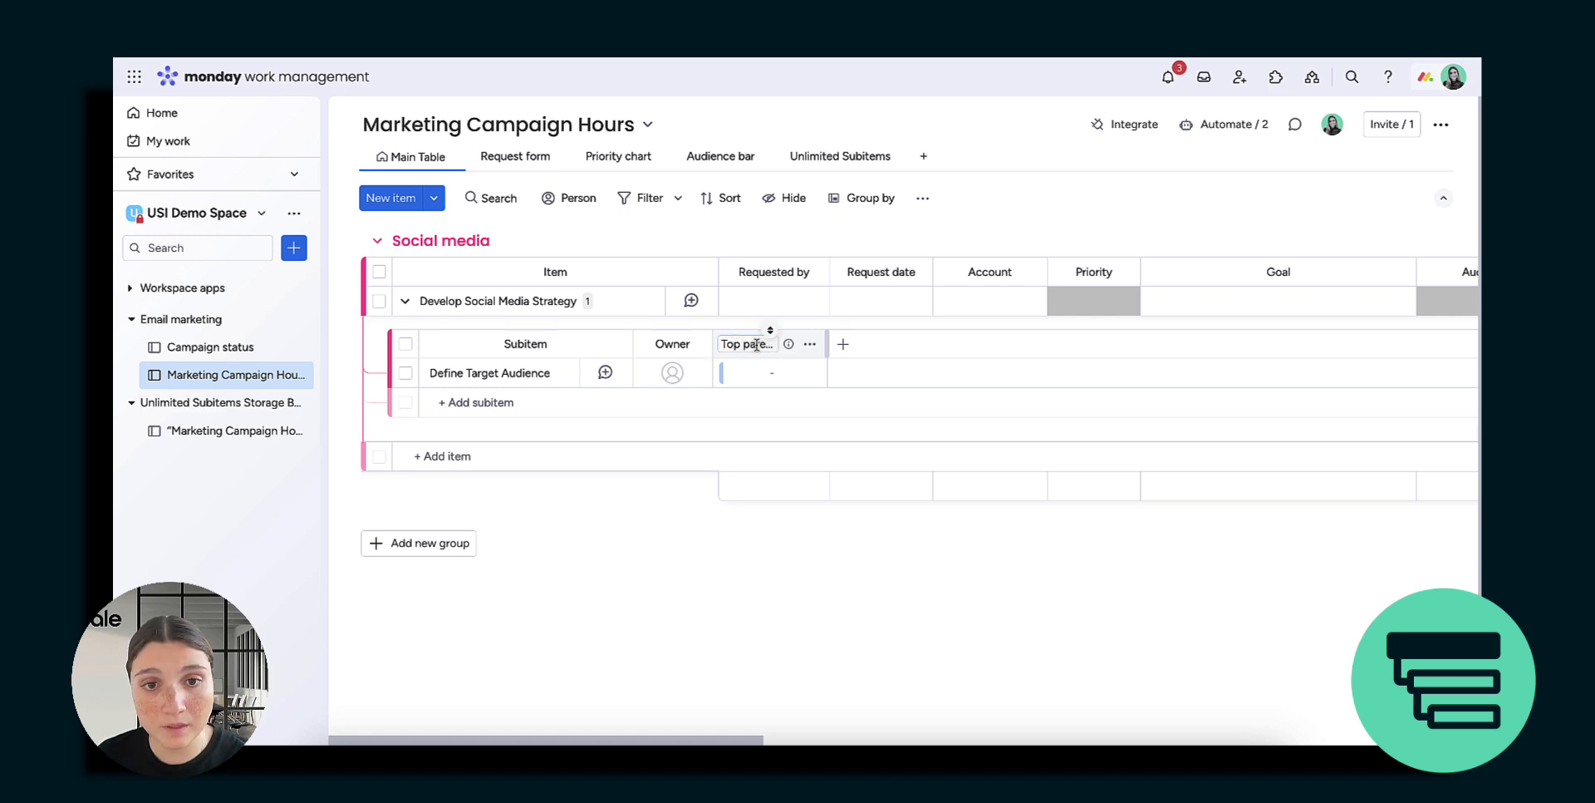
# - Rename the subitems link column on the "Marketing Campaign Hours" Storage board to "Child of"
pyautogui.click(226, 430)
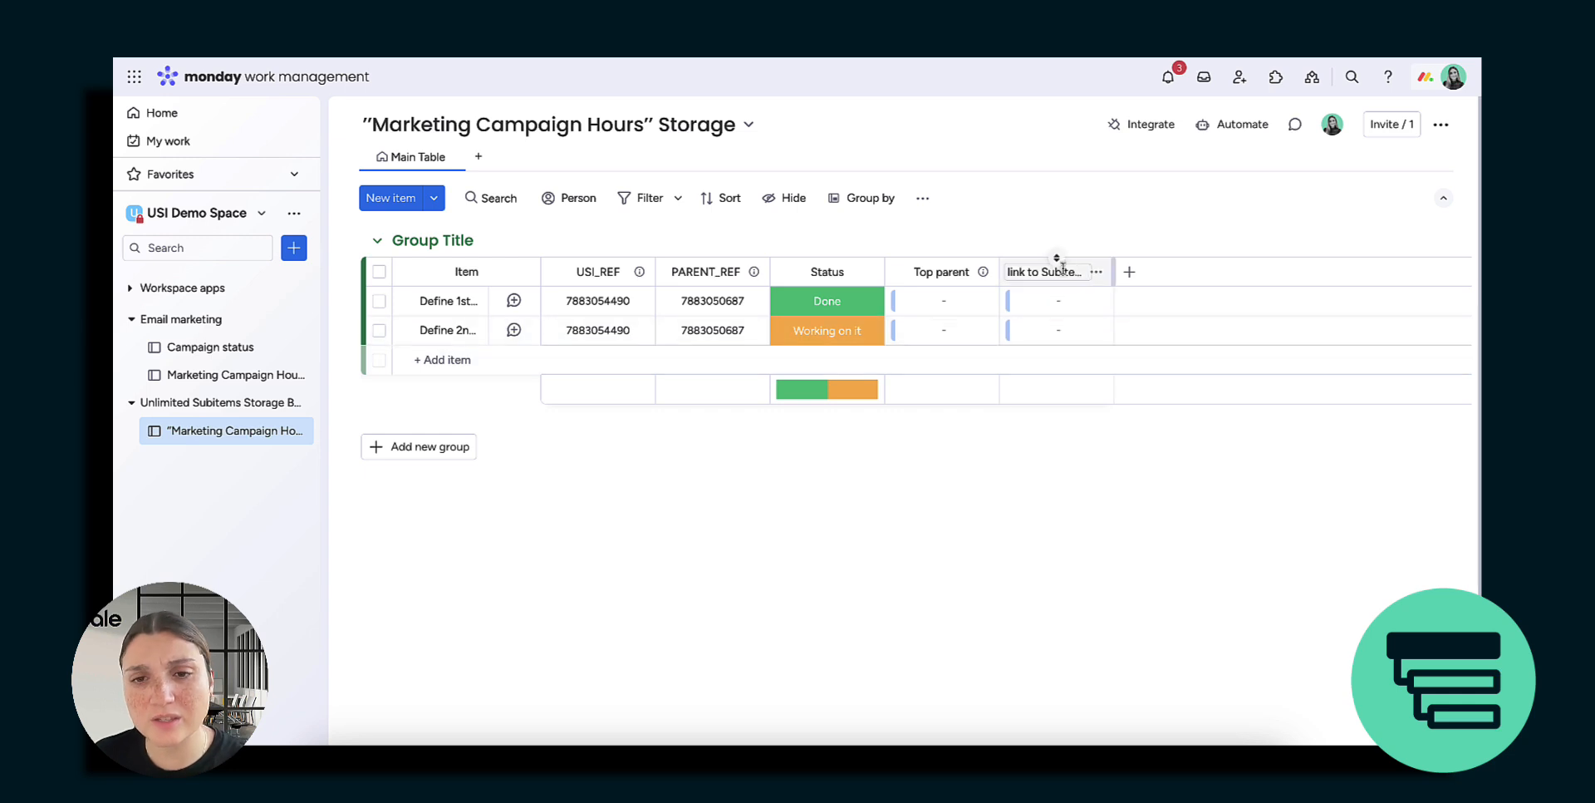
pyautogui.click(1036, 271)
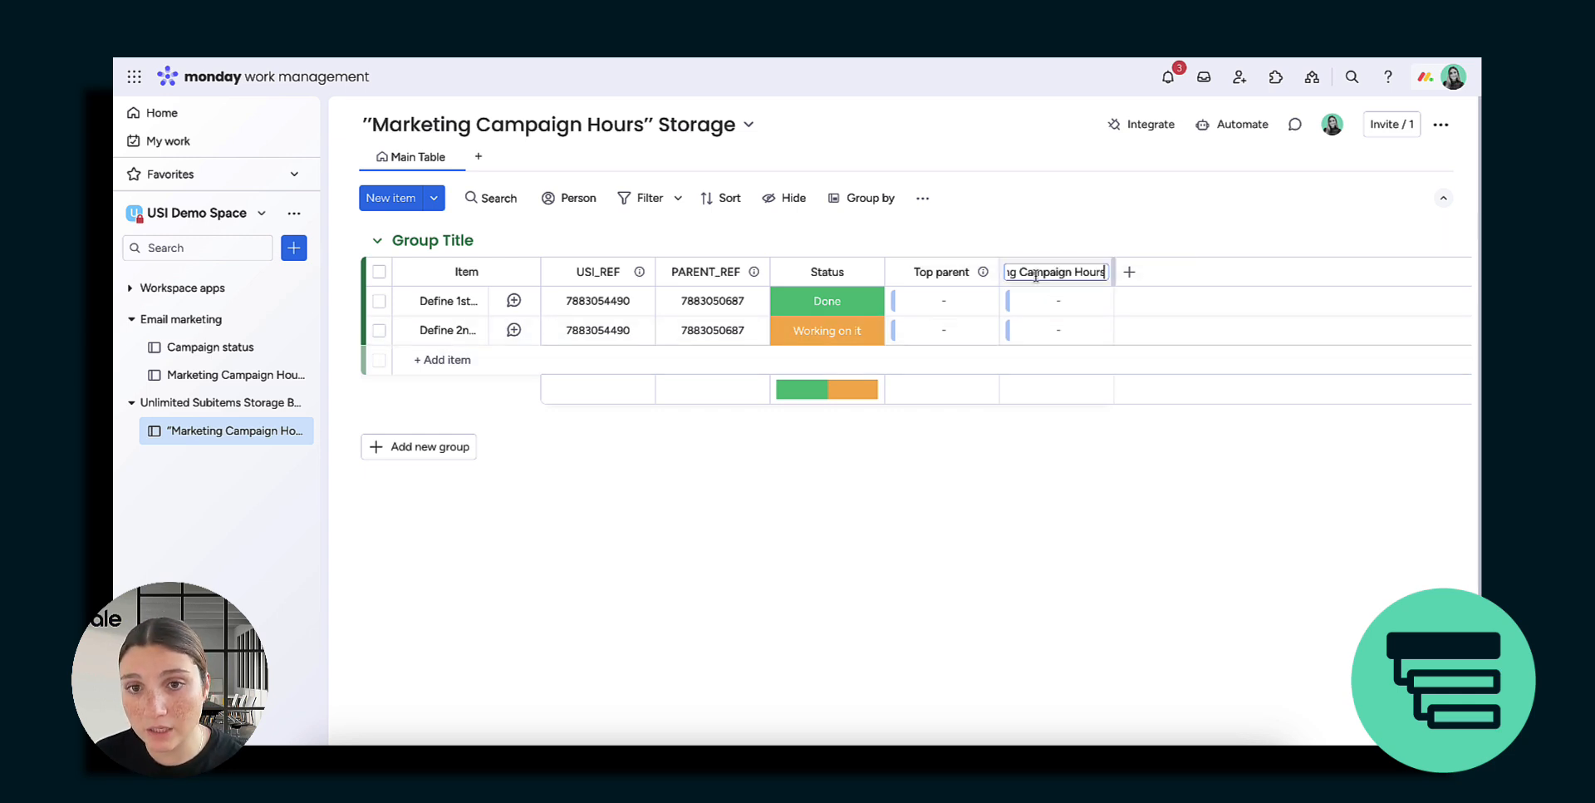
pyautogui.hotkey('ctrl', 'a')
pyautogui.press('BackSpace')
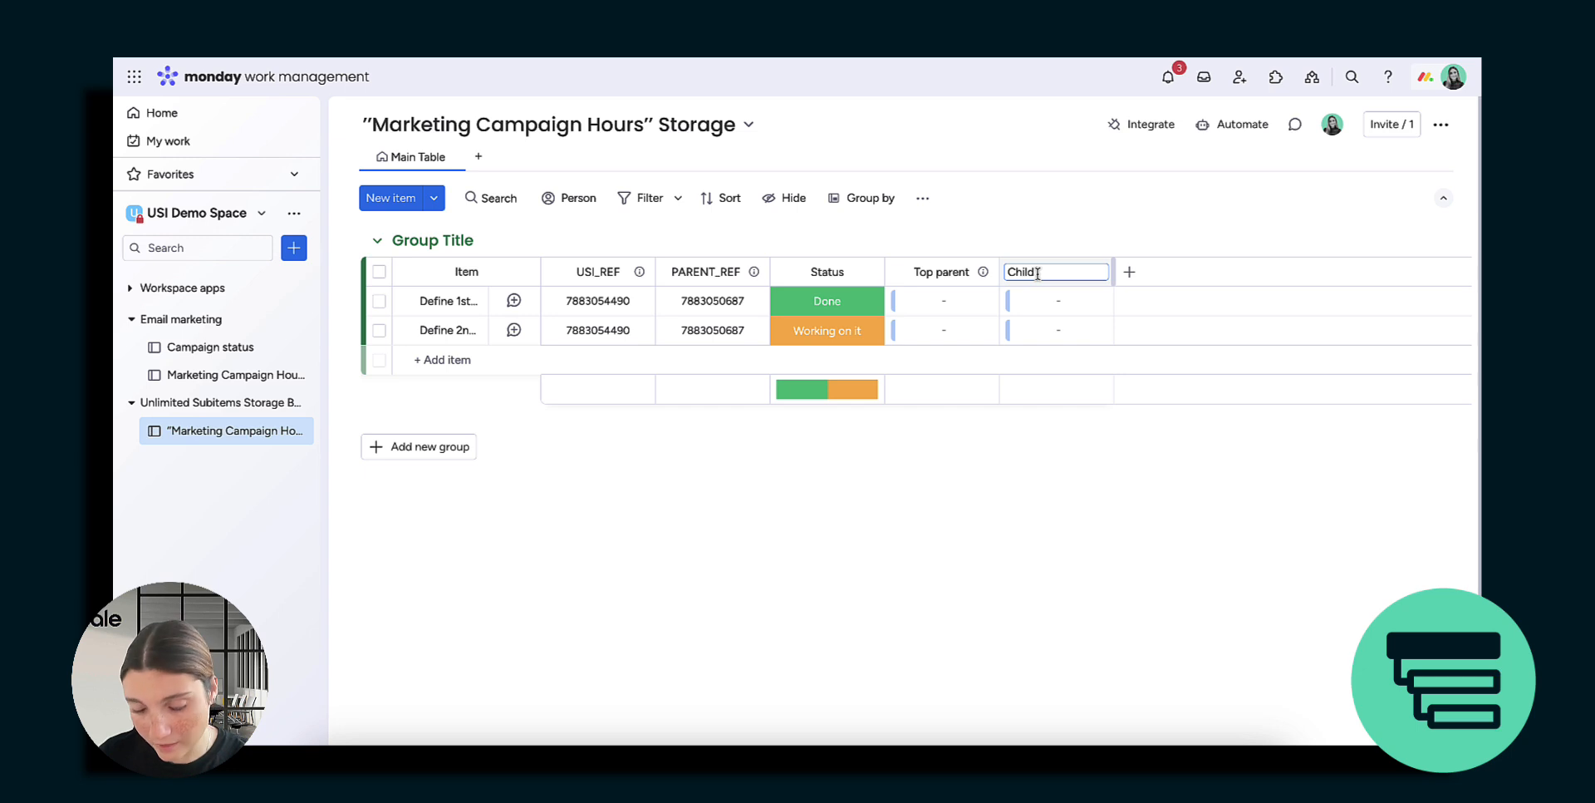
pyautogui.press('Return')
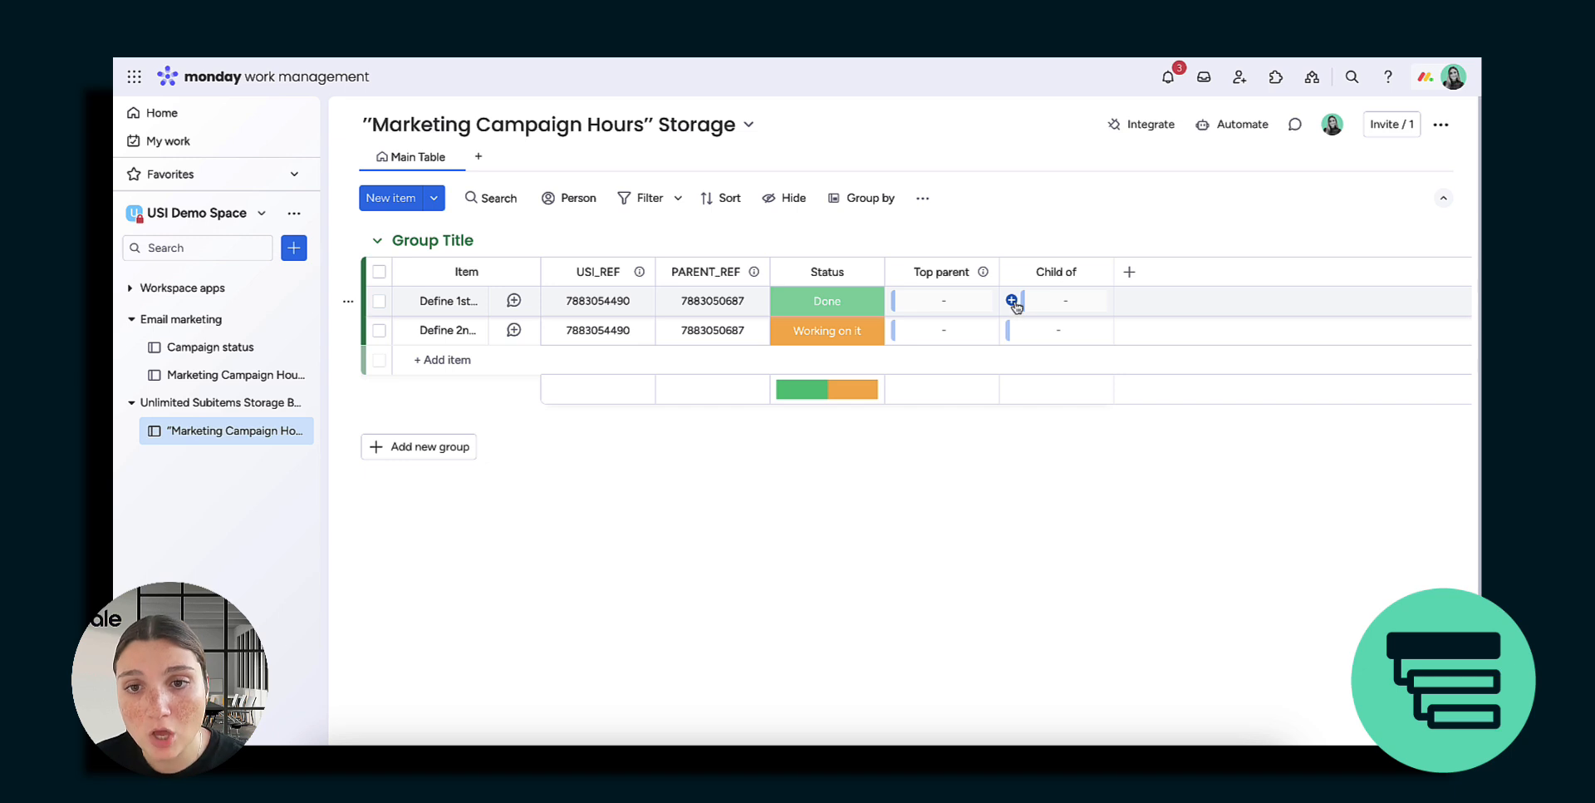
# - Connect the storage board's 1st and 2nd phase items to the subitem Define Target Audience through the Child of column
pyautogui.click(1013, 301)
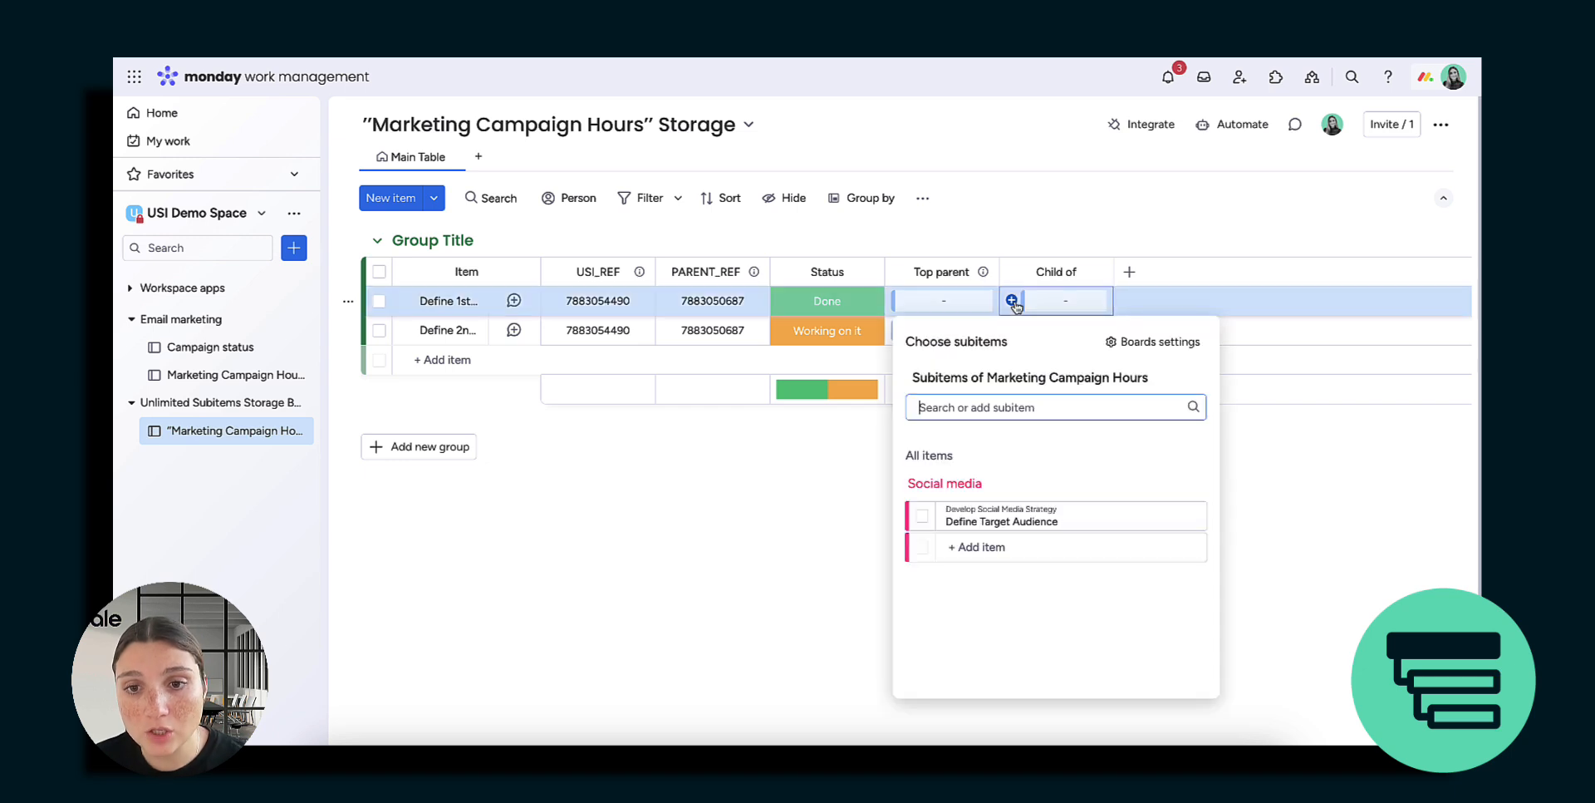
pyautogui.click(922, 517)
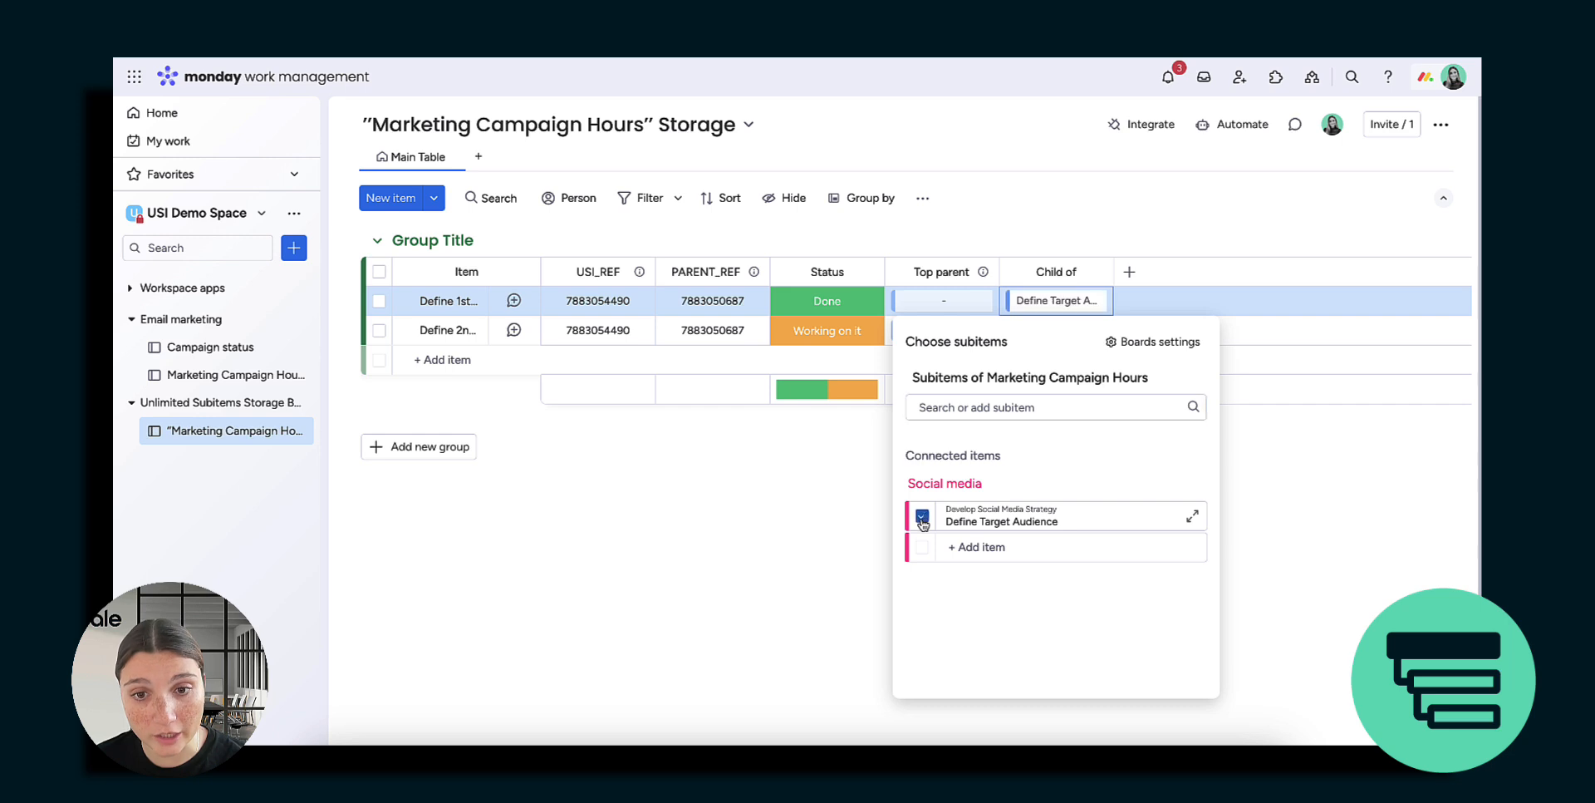
pyautogui.click(835, 544)
pyautogui.click(1012, 331)
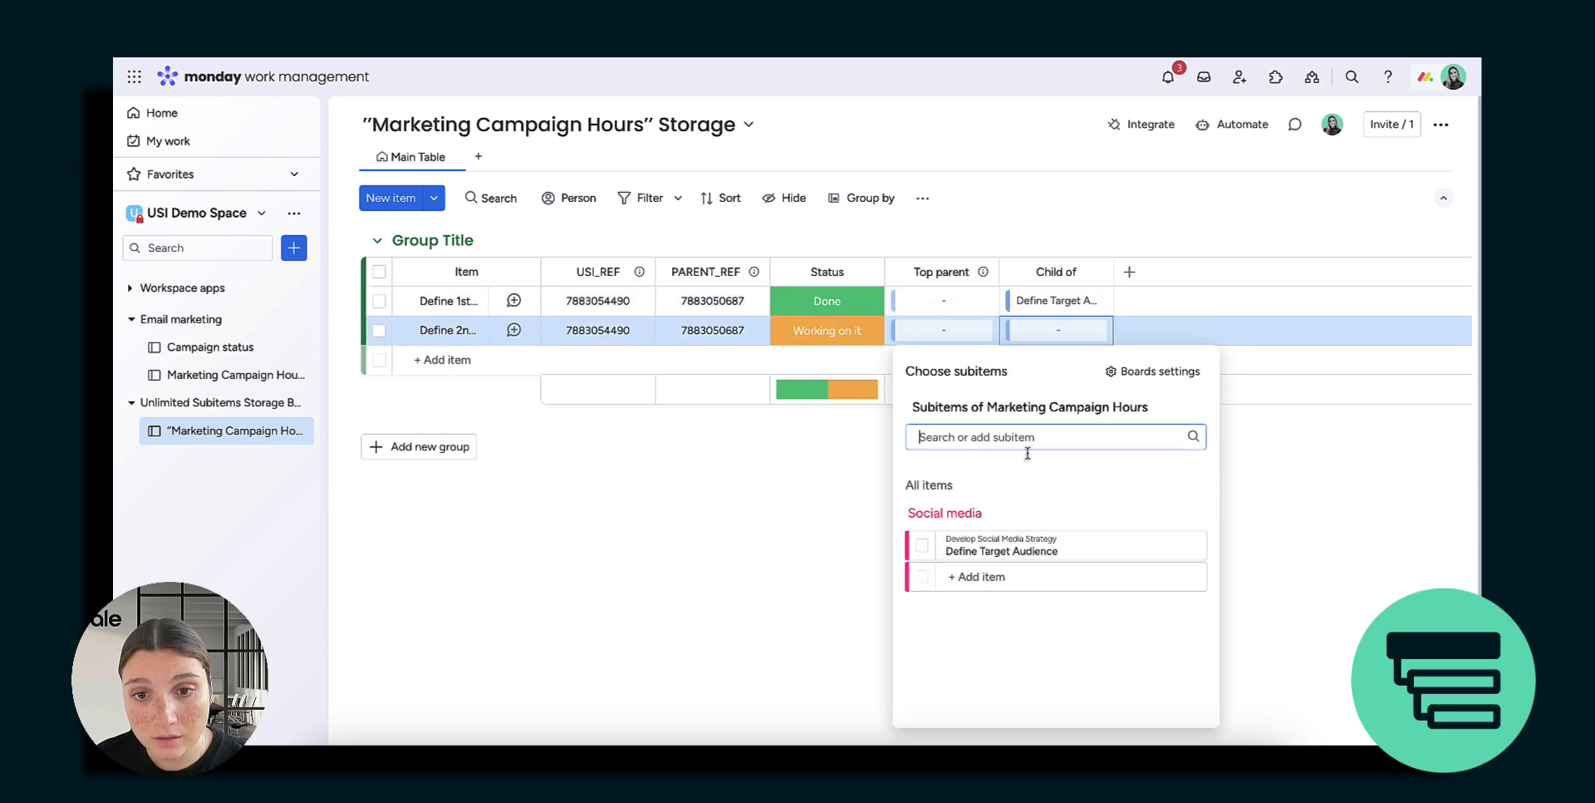
pyautogui.click(922, 545)
pyautogui.click(812, 596)
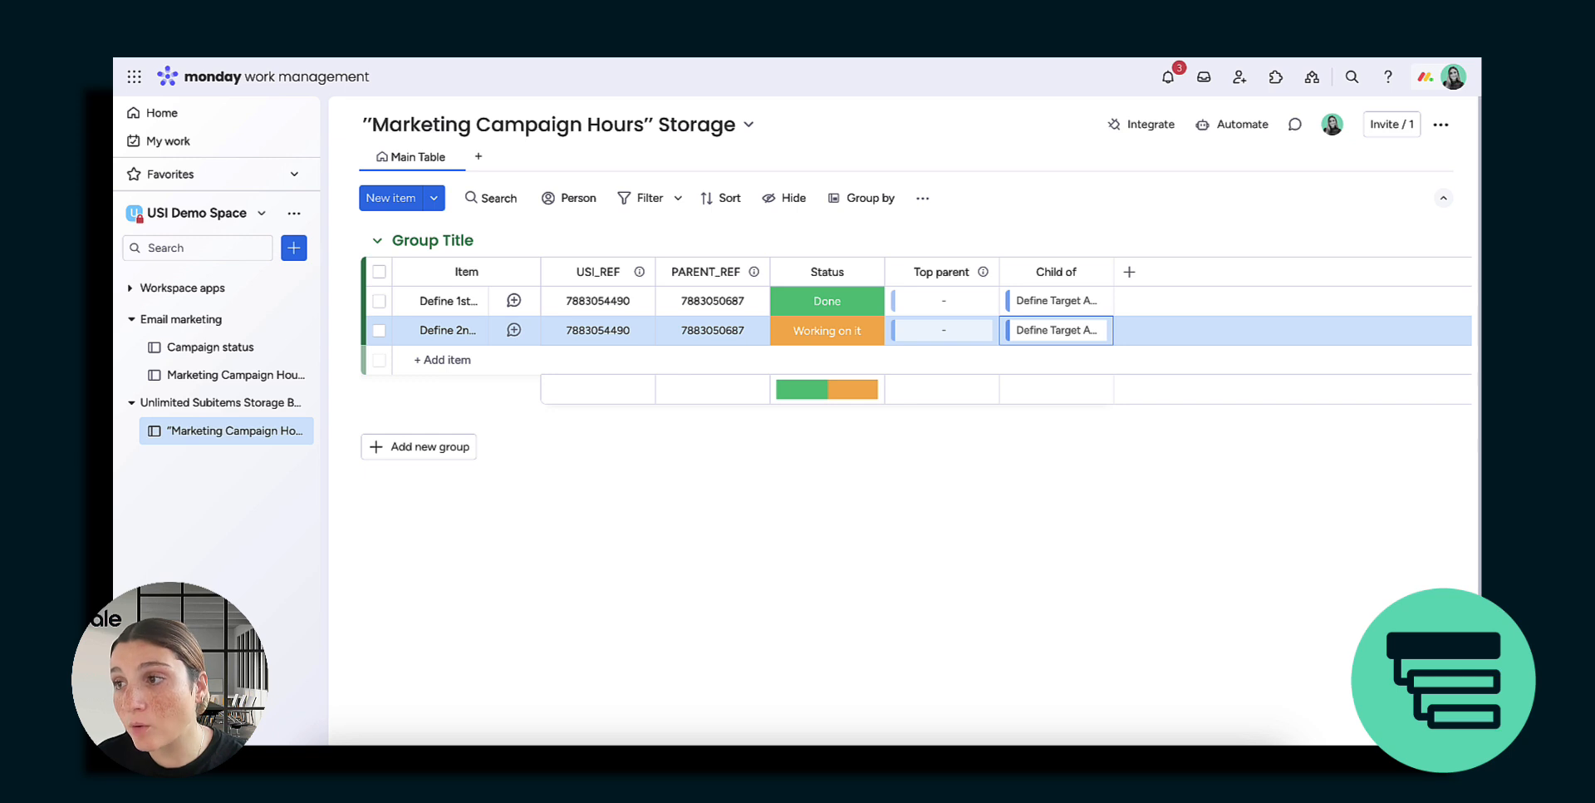
# - Add a Mirror column to the subitems of Develop Social Media Strategy on Marketing Campaign Hours, based on the Top parent item connection
pyautogui.click(223, 378)
pyautogui.click(404, 300)
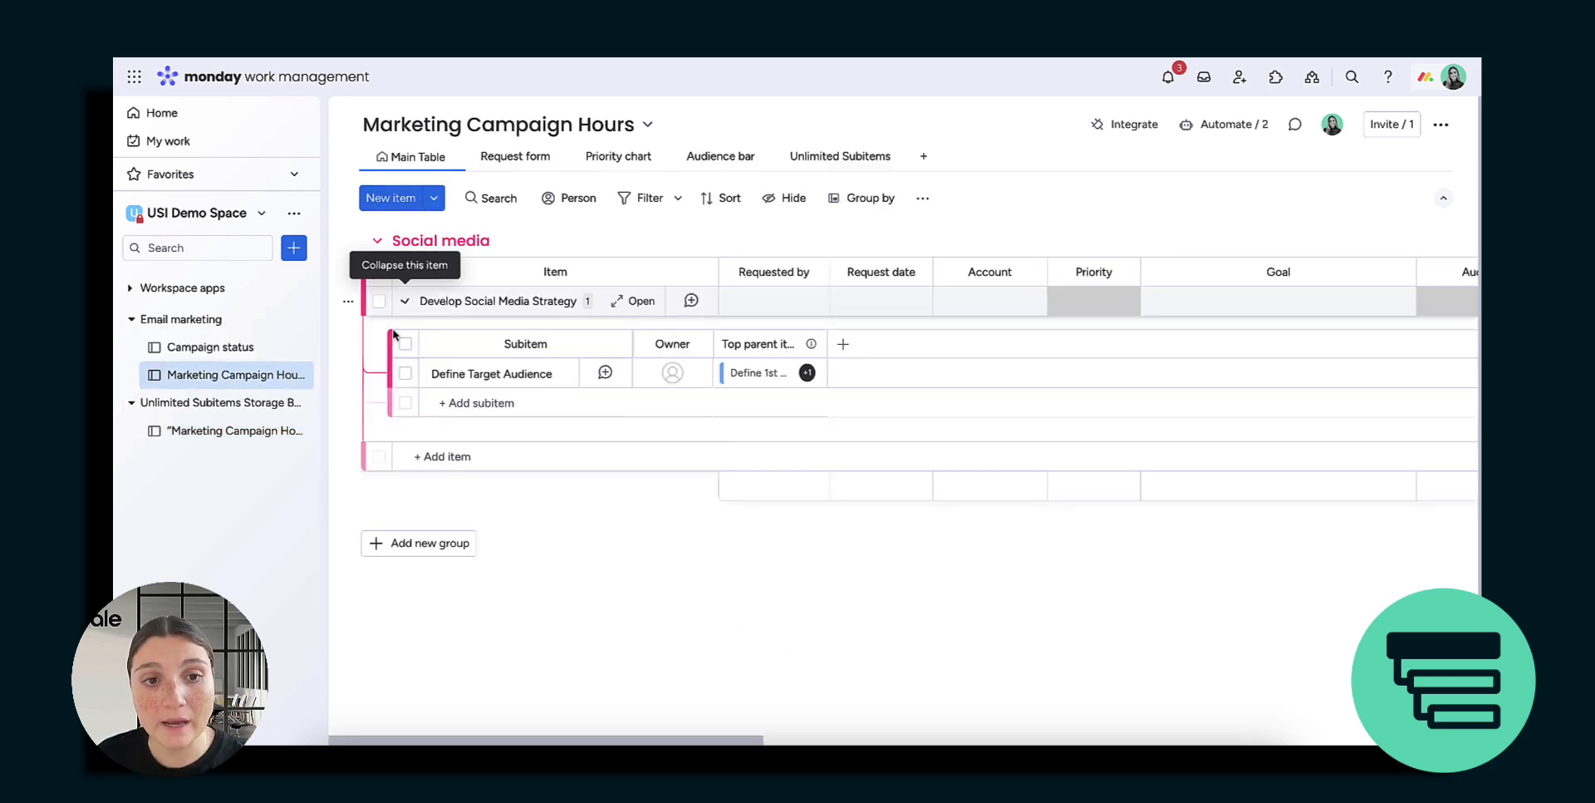
pyautogui.click(844, 347)
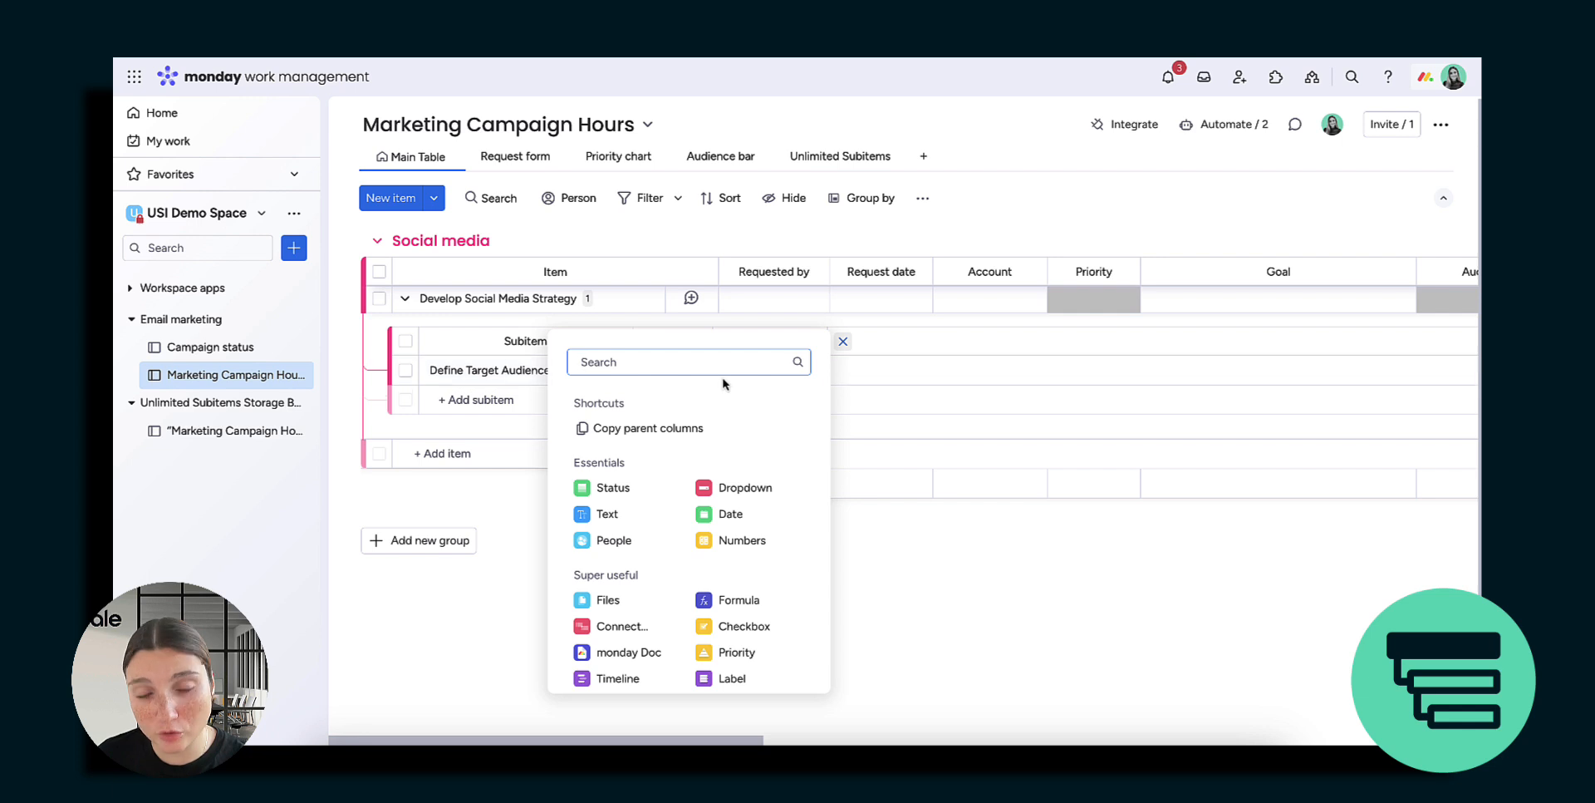
pyautogui.write('mir')
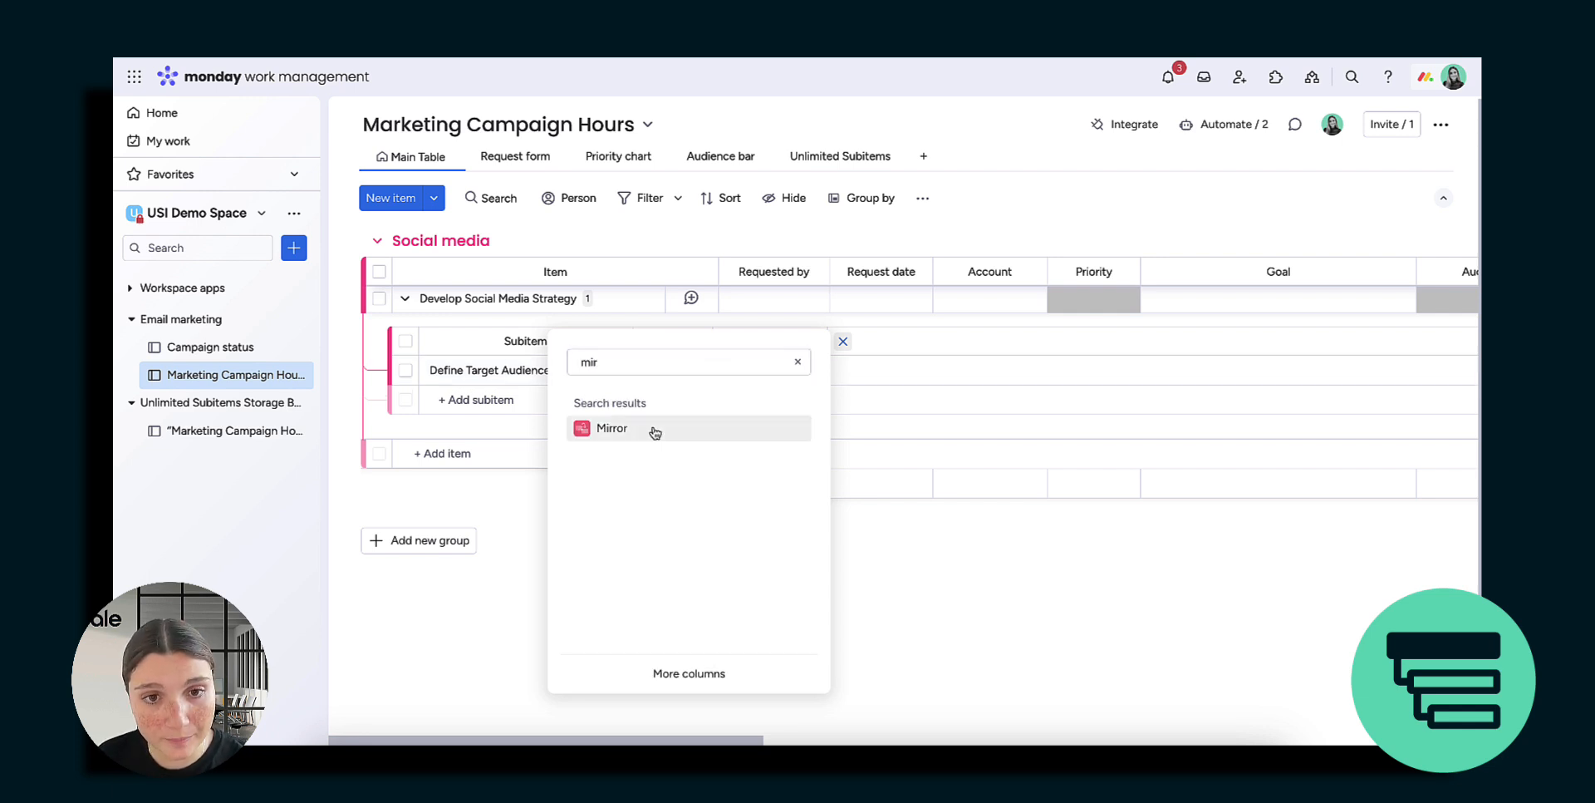
pyautogui.click(652, 429)
pyautogui.click(1131, 582)
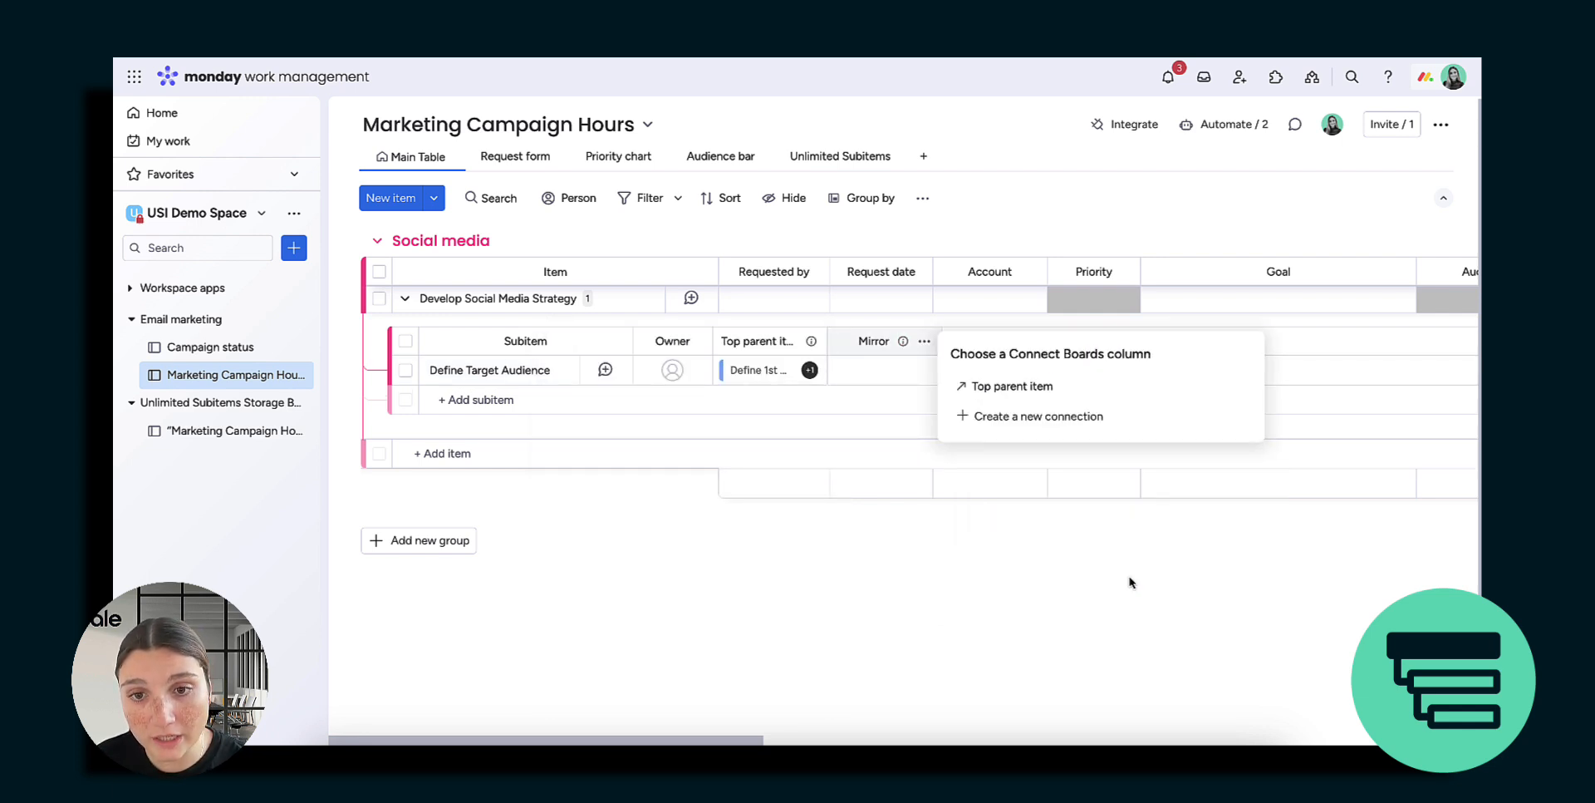
pyautogui.click(1069, 391)
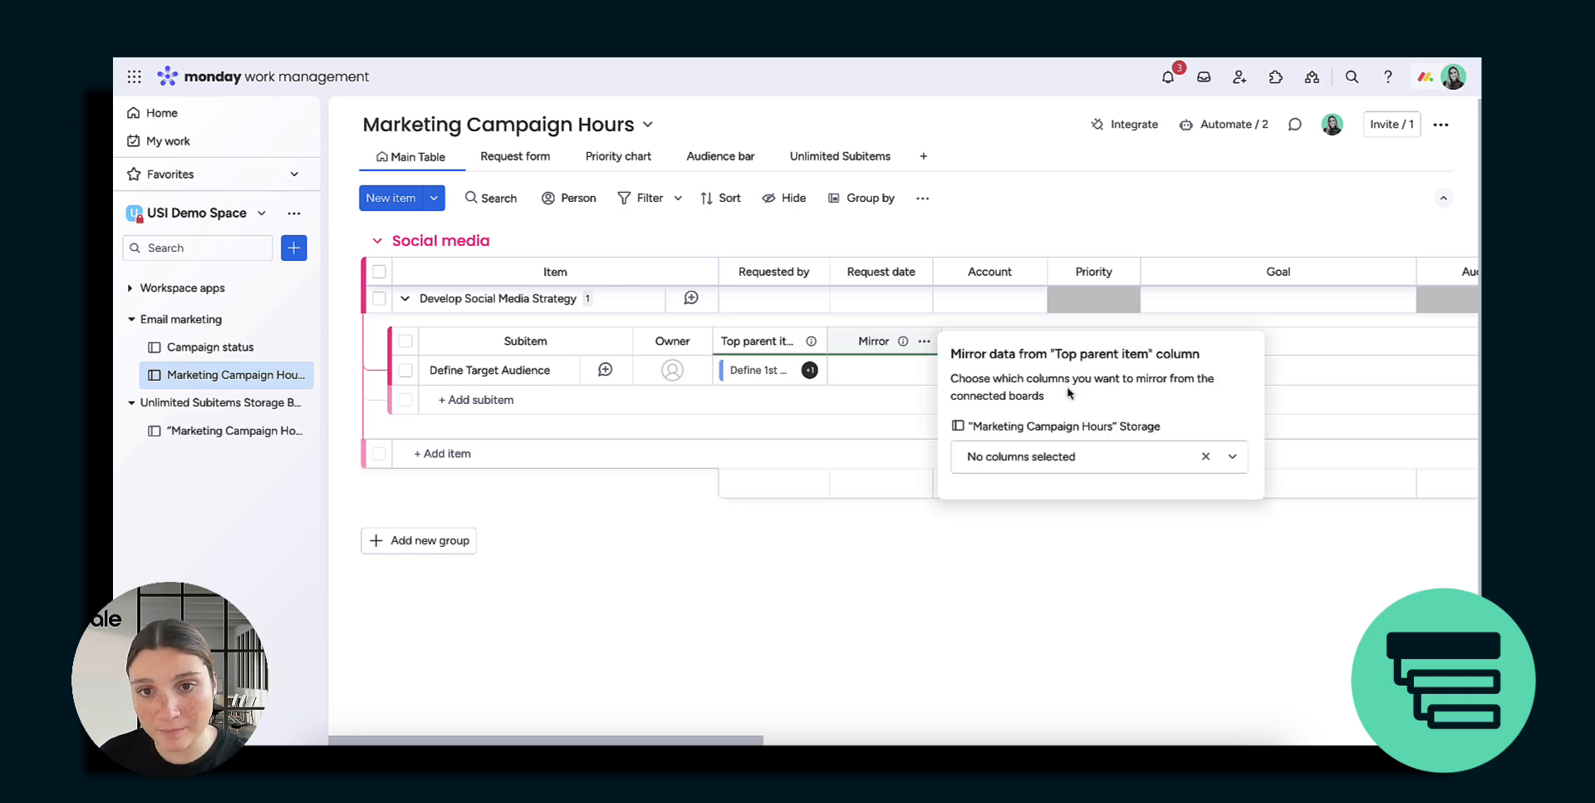
# - Mirror the storage board's Status column in the new Mirror column, showing a summary of All Labels
pyautogui.click(1031, 462)
pyautogui.write('staut')
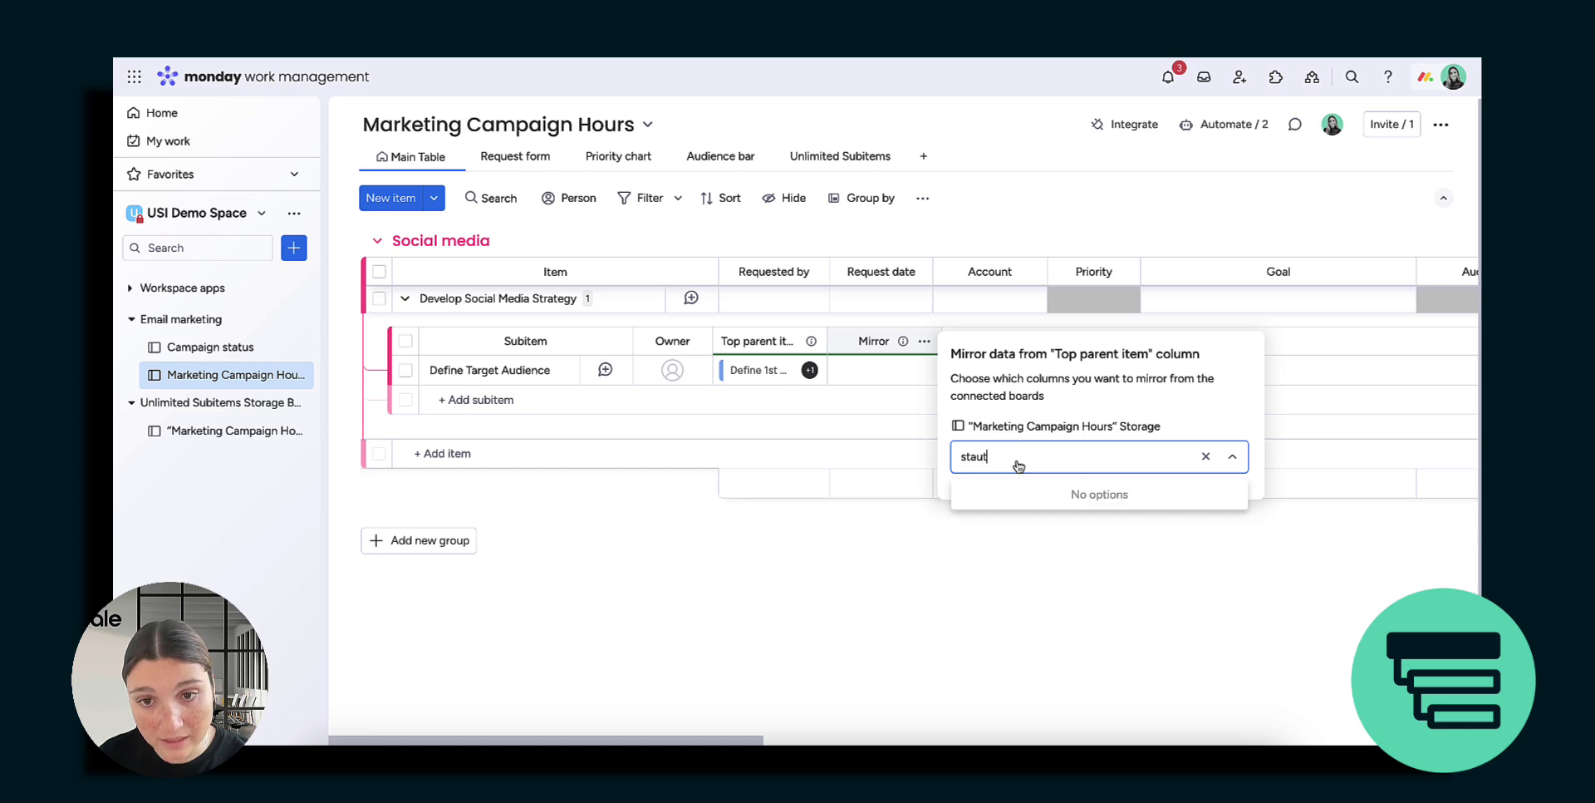
pyautogui.press('BackSpace')
pyautogui.press('BackSpace')
pyautogui.click(1021, 494)
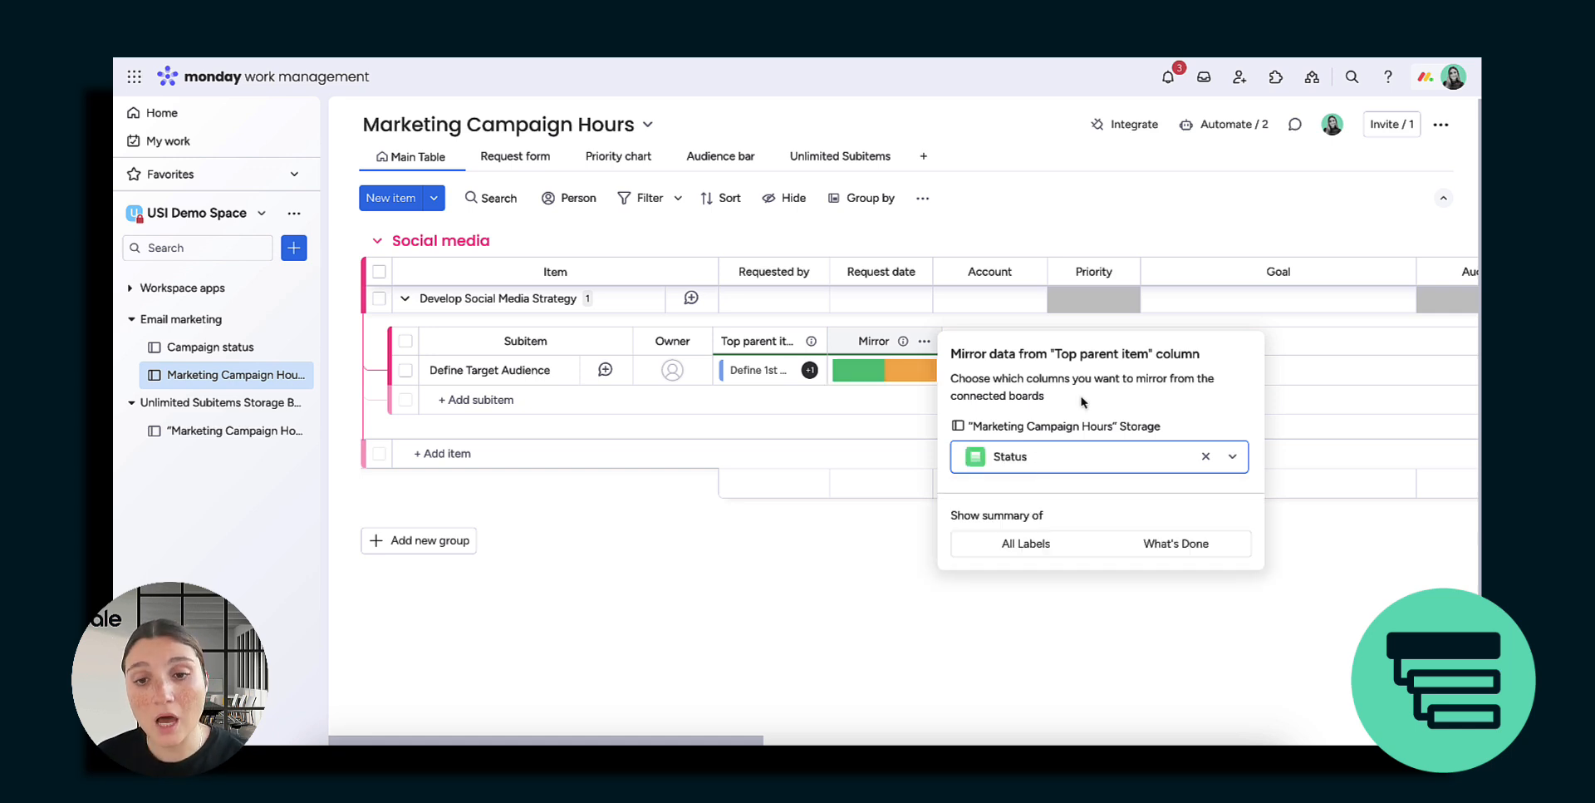
pyautogui.click(1028, 544)
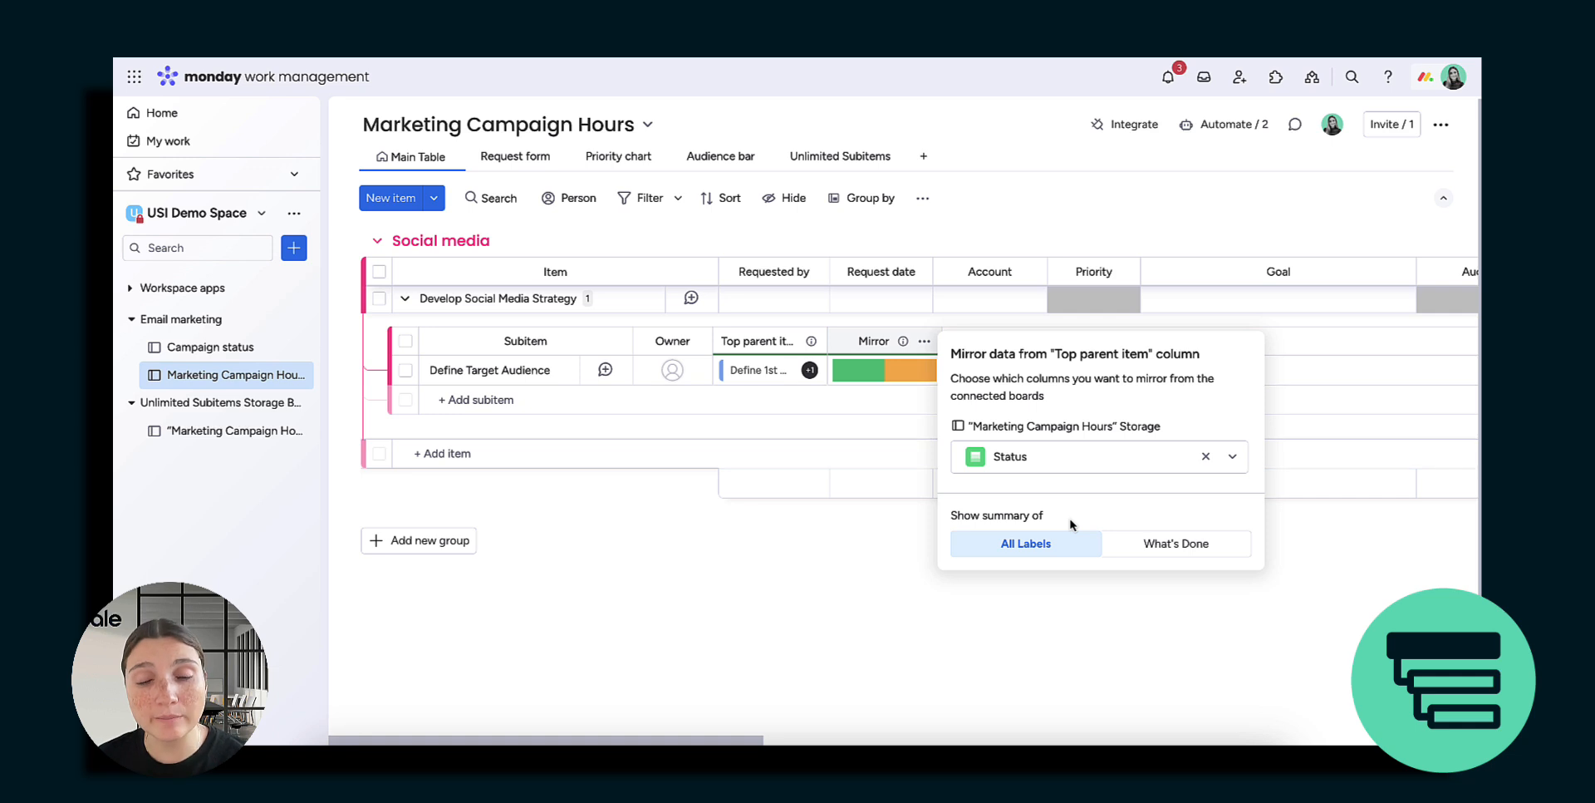
pyautogui.click(919, 659)
pyautogui.moveTo(864, 376)
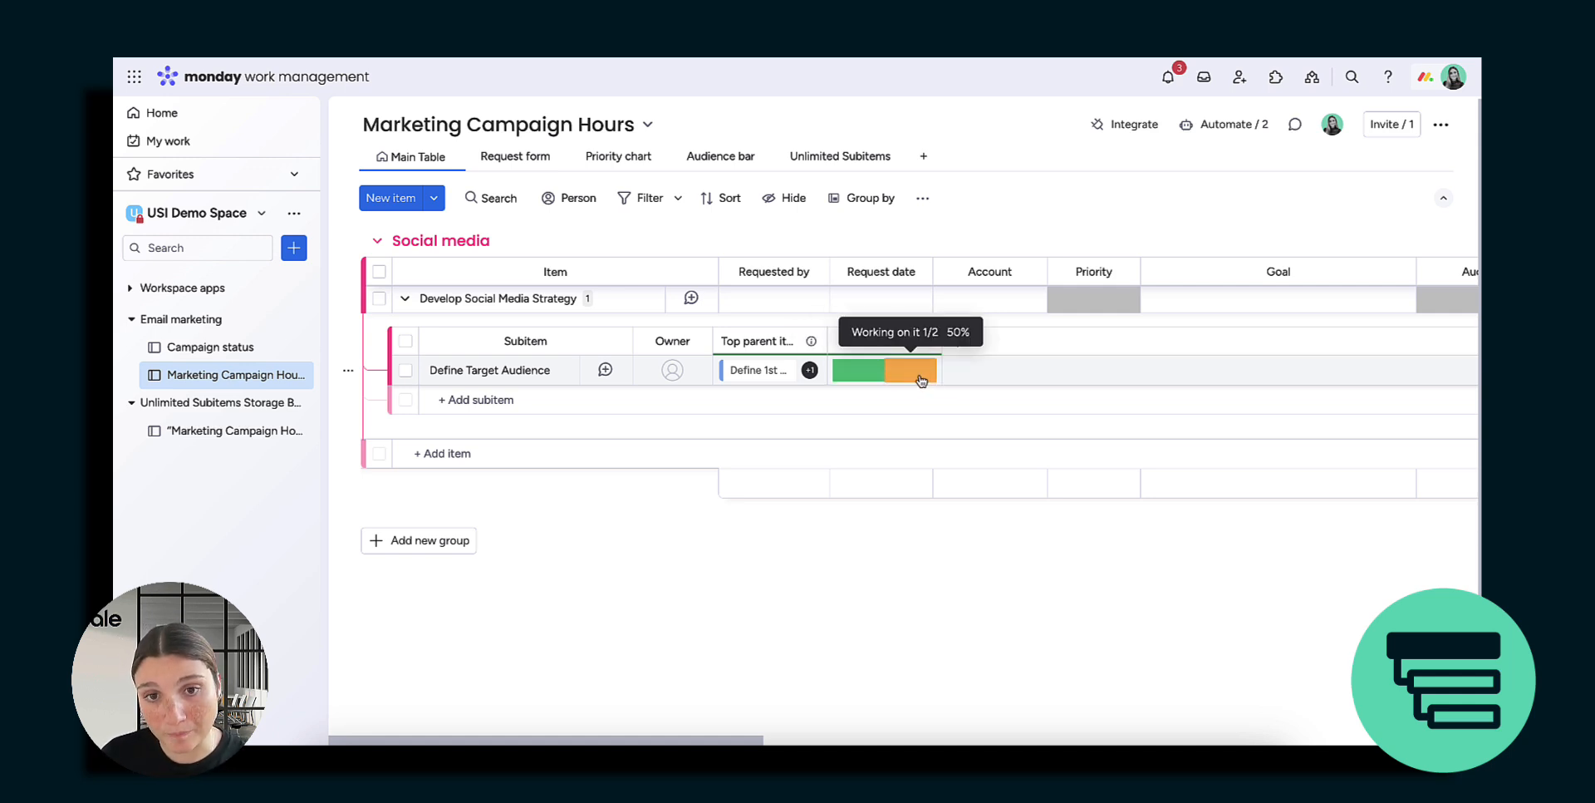
# - Add a subitem named "Define 3rd phase" under Define Target Audience in the Unlimited Subitems view
pyautogui.click(830, 159)
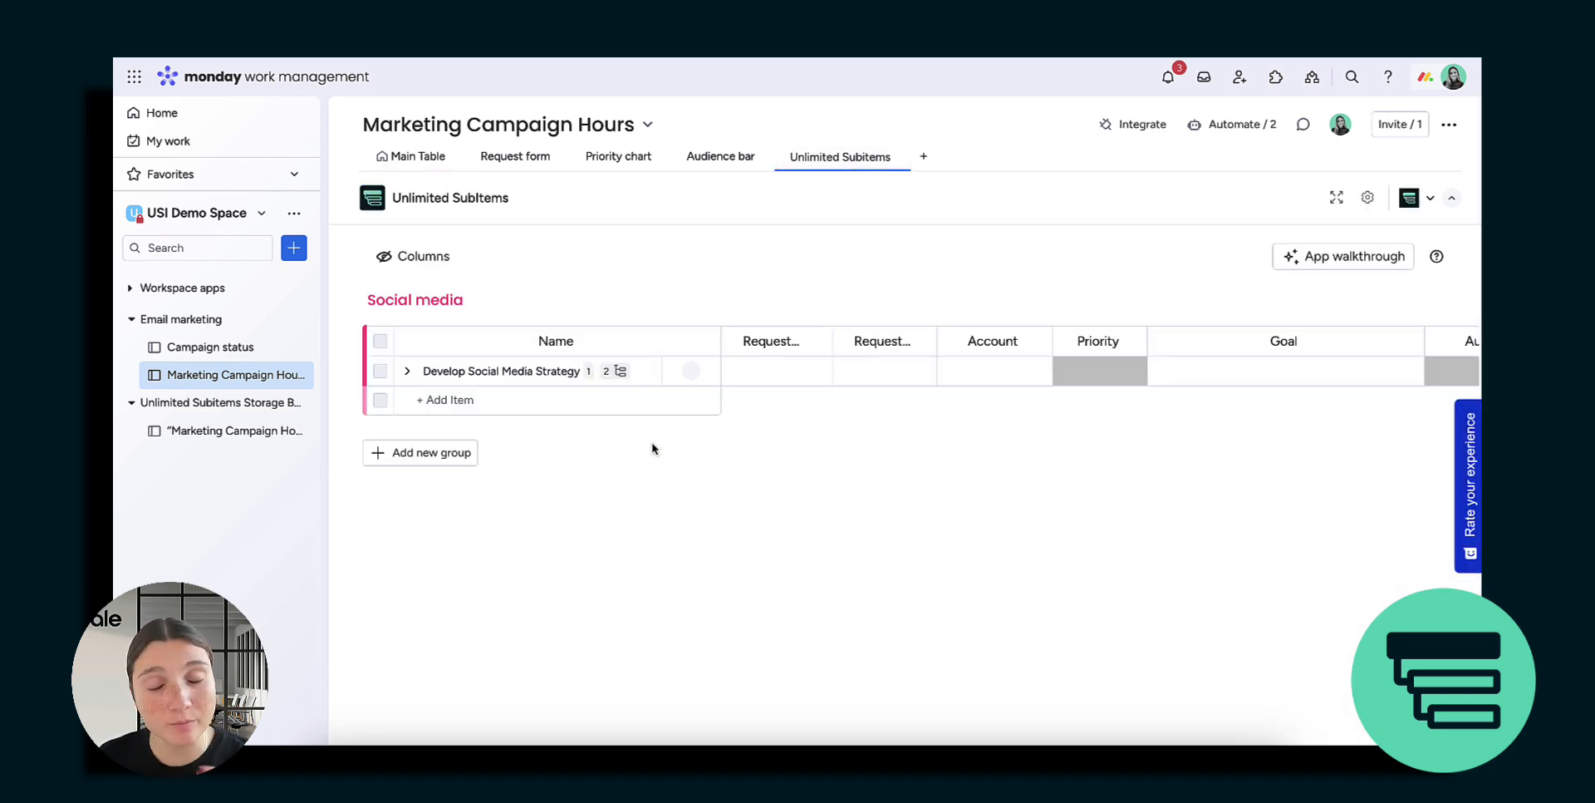
pyautogui.click(407, 370)
pyautogui.click(429, 445)
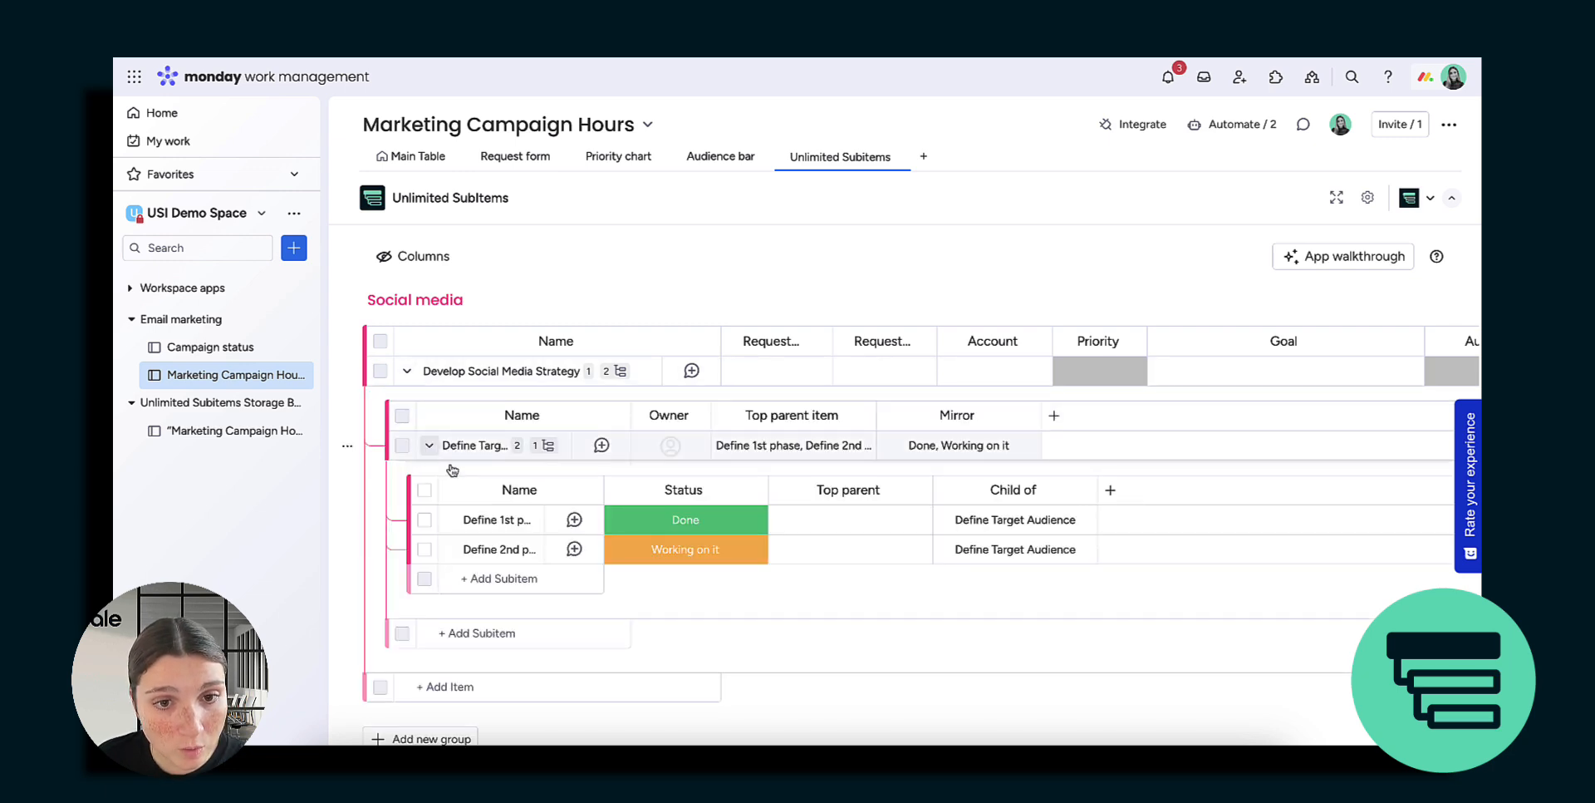
pyautogui.write('Define 3rd phase')
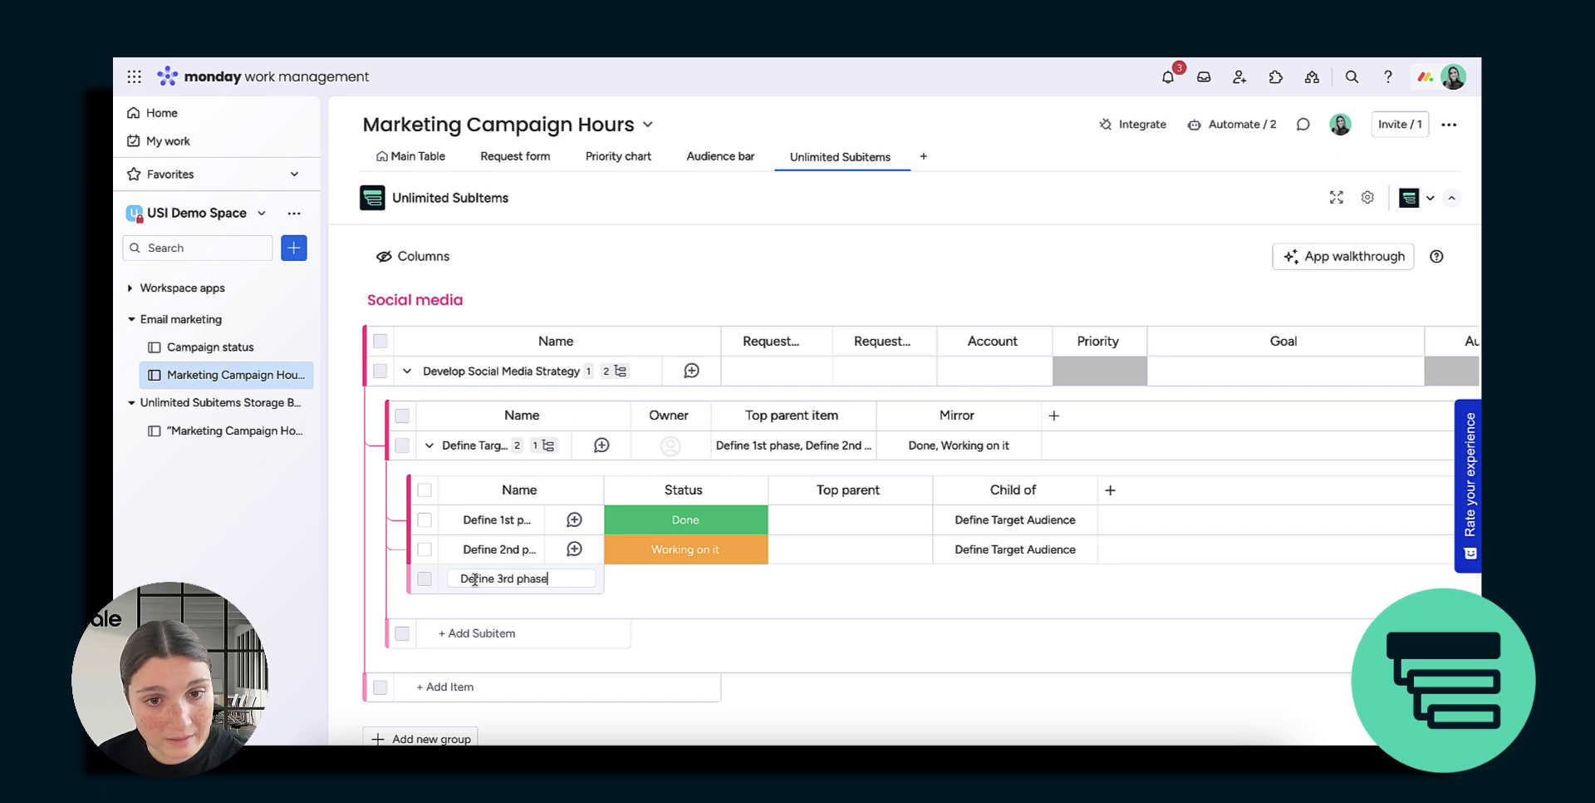
pyautogui.press('Return')
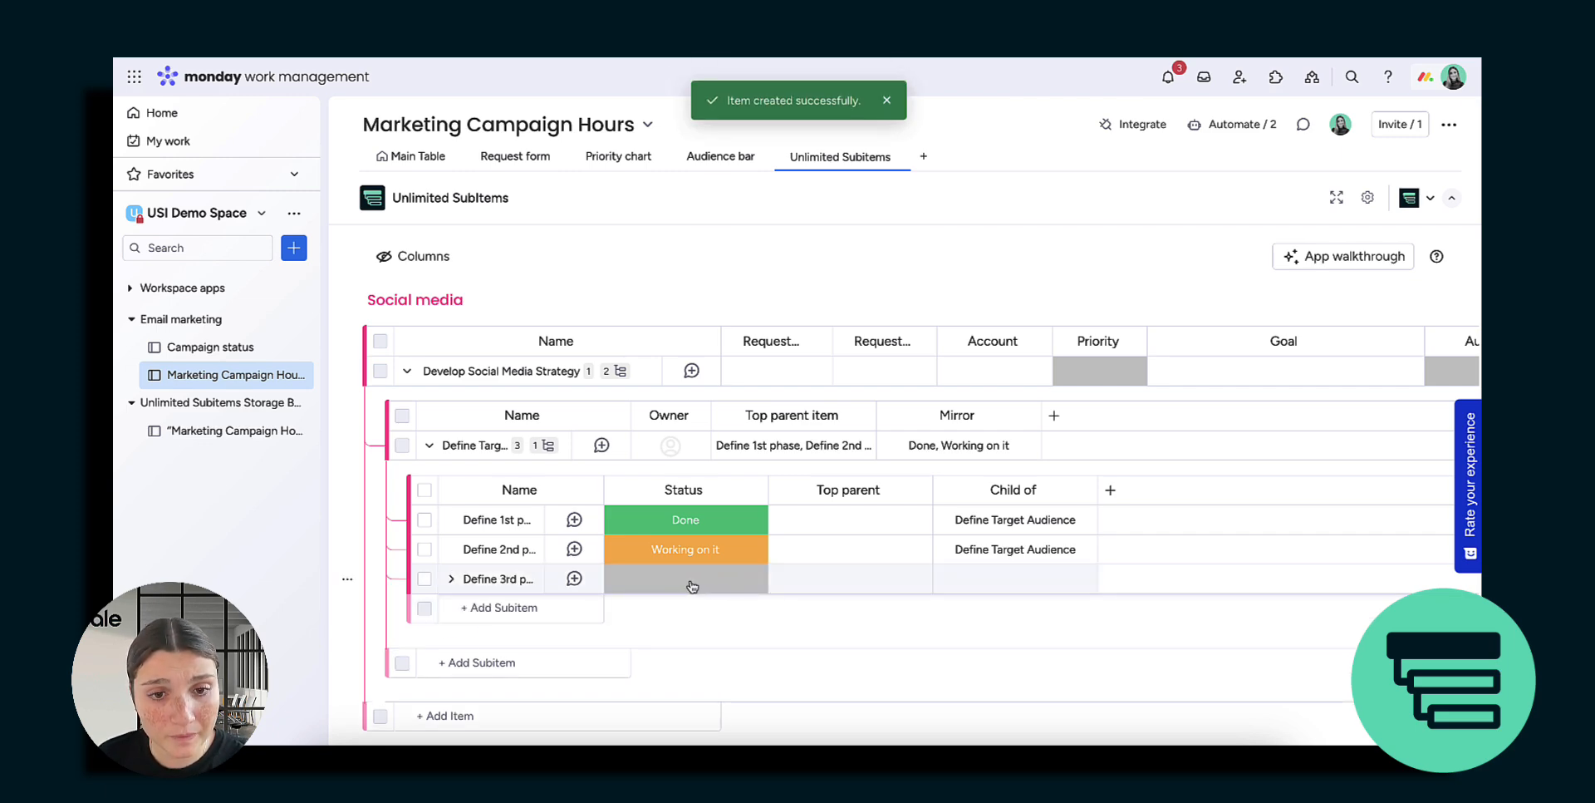
# - Set the Status of the Define 3rd phase subitem to Done in its item card, and close the card
pyautogui.click(692, 586)
pyautogui.click(825, 479)
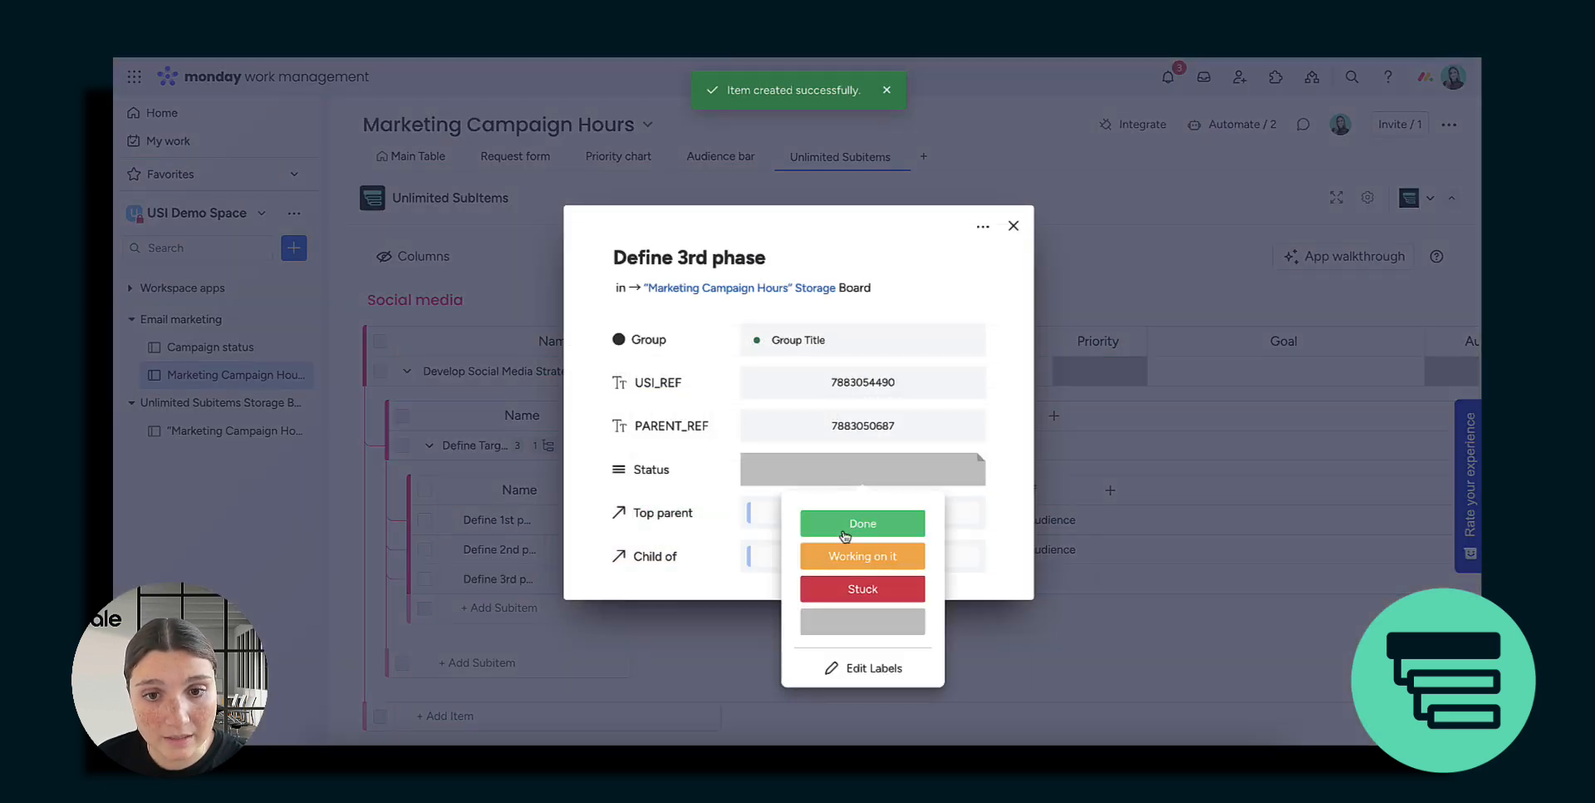
pyautogui.click(845, 532)
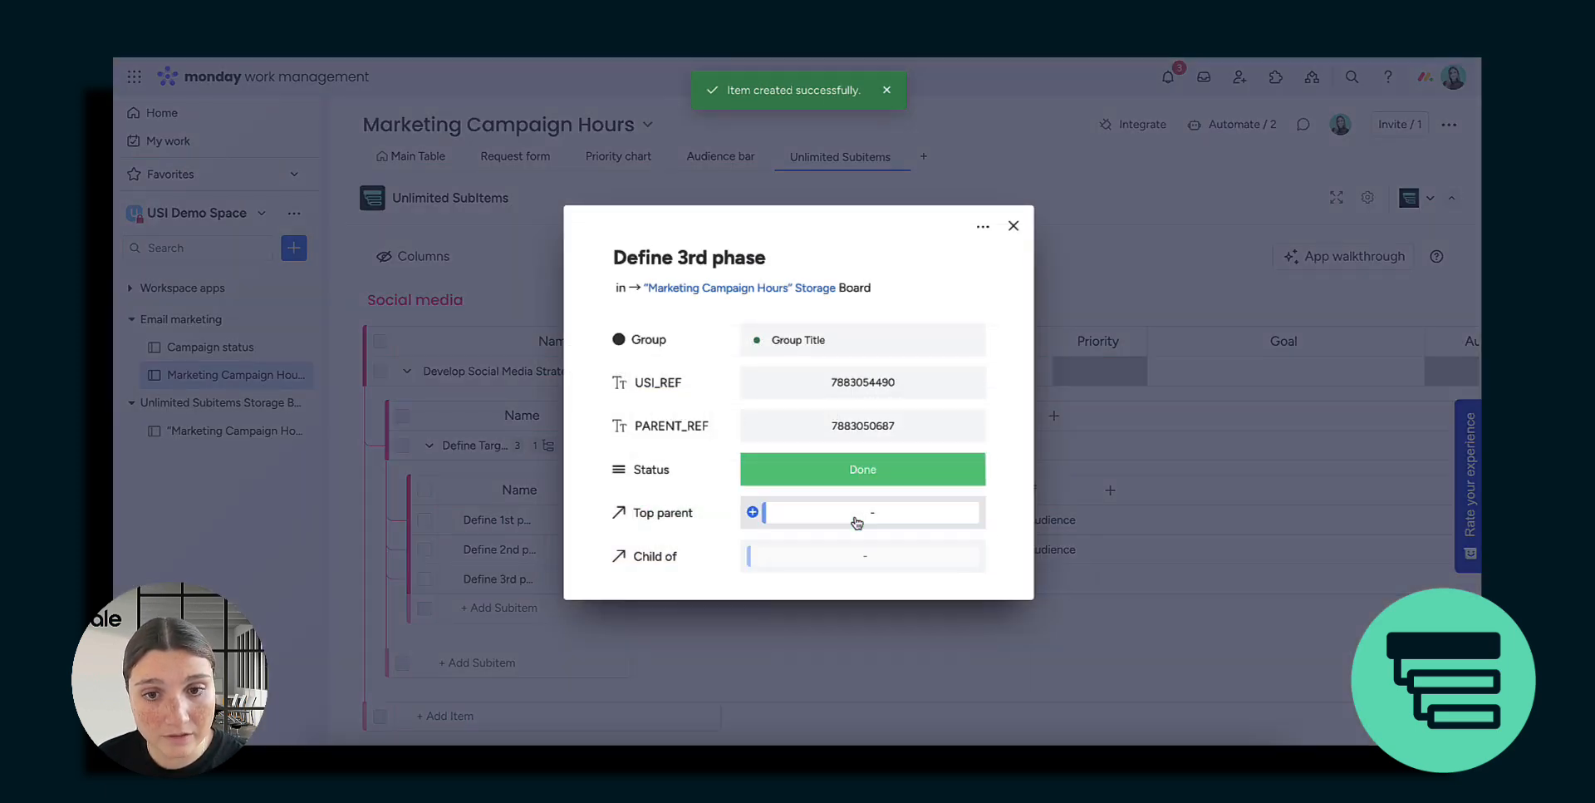
pyautogui.click(931, 717)
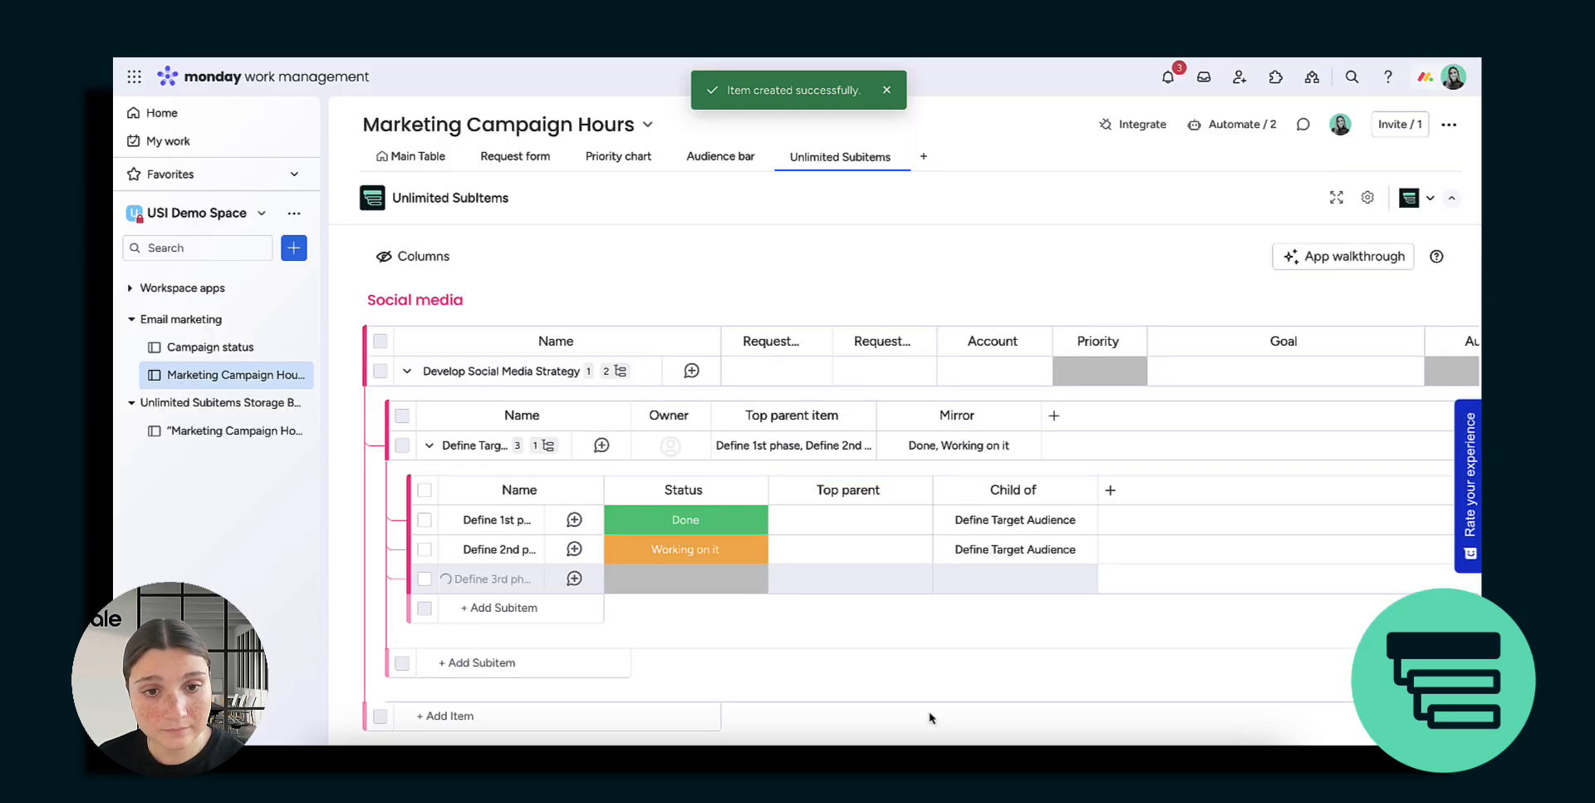
# - Connect the Define 3rd phase item on the storage board to Define Target Audience through the Child of column
pyautogui.click(198, 430)
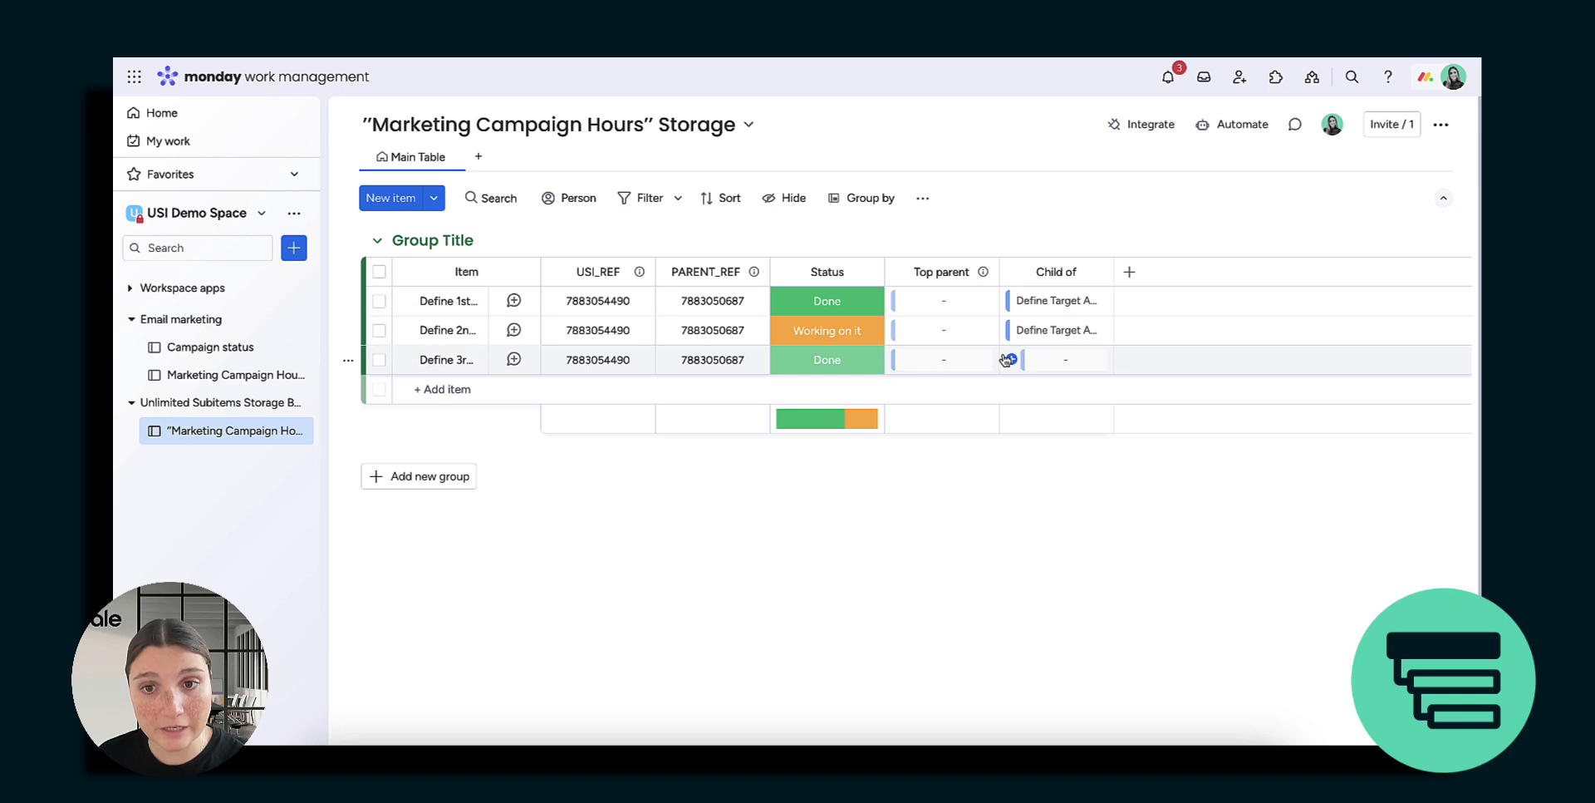
pyautogui.click(1012, 359)
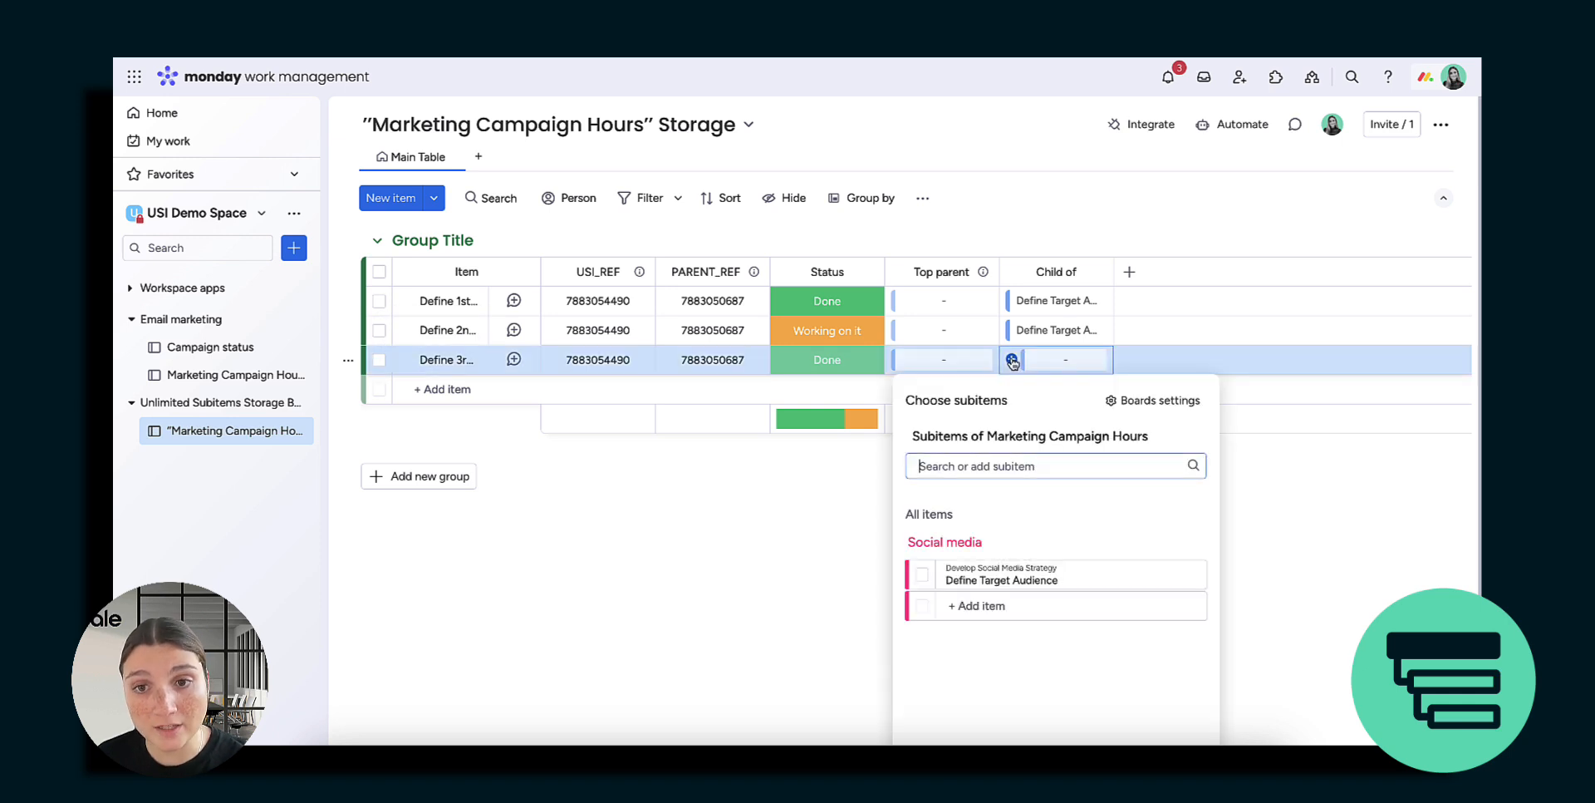
pyautogui.click(923, 575)
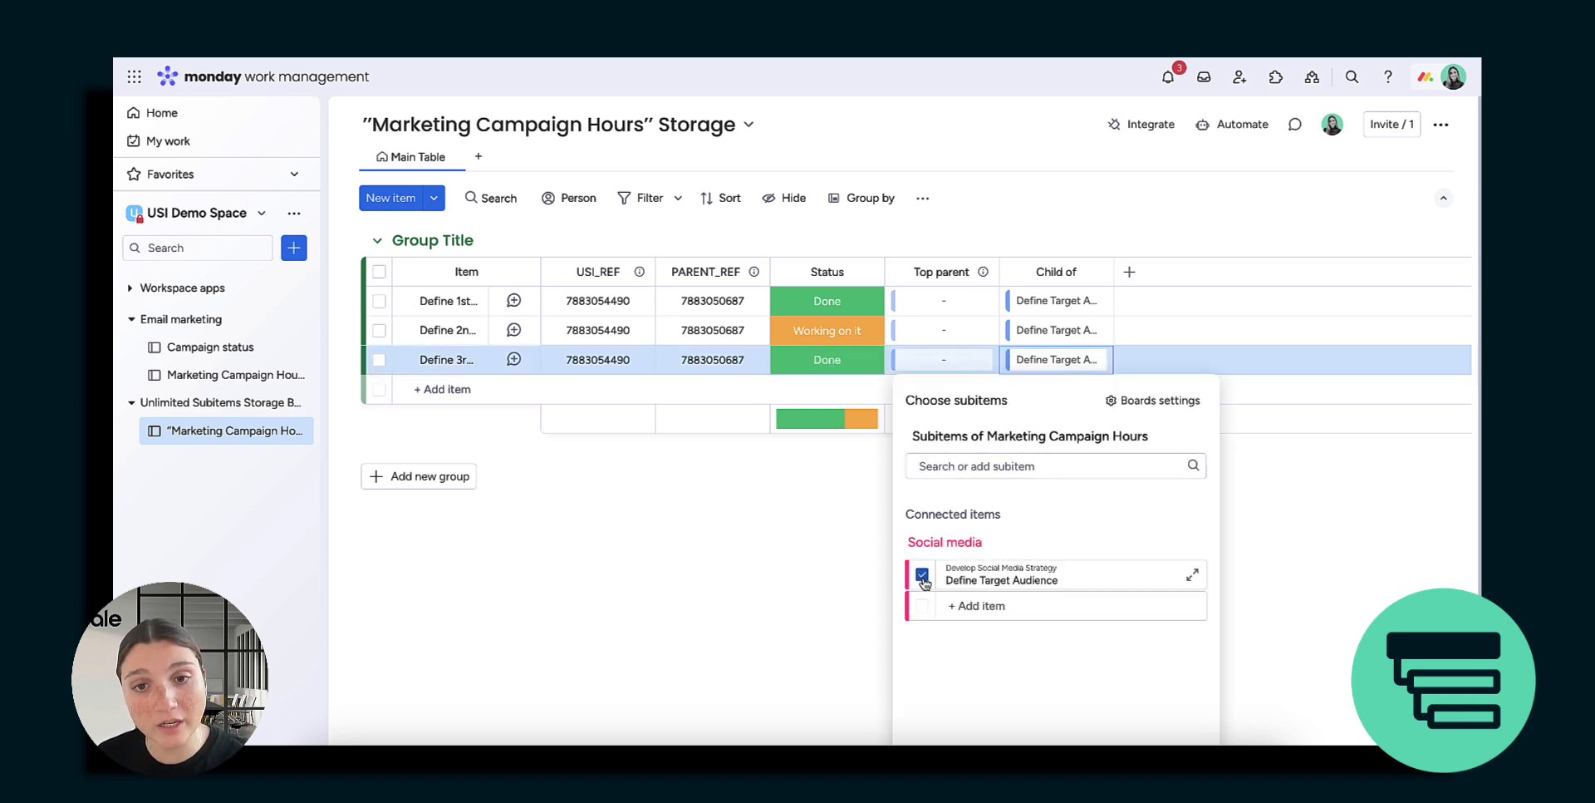
pyautogui.click(823, 587)
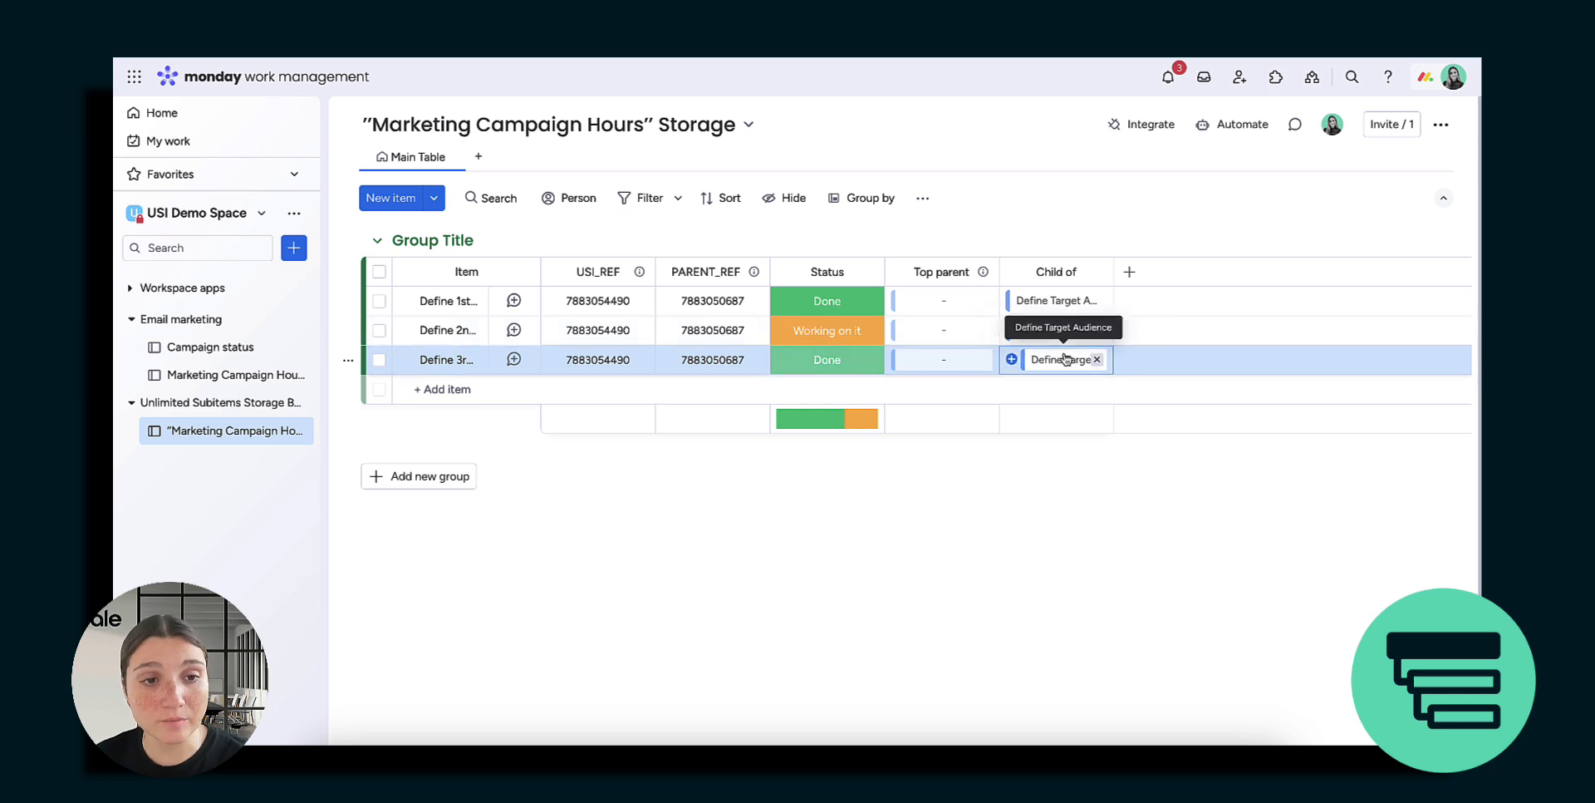
# - Examine the mirrored status summary of Define Target Audience in the Marketing Campaign Hours main table, including the items behind the Done share
pyautogui.click(200, 377)
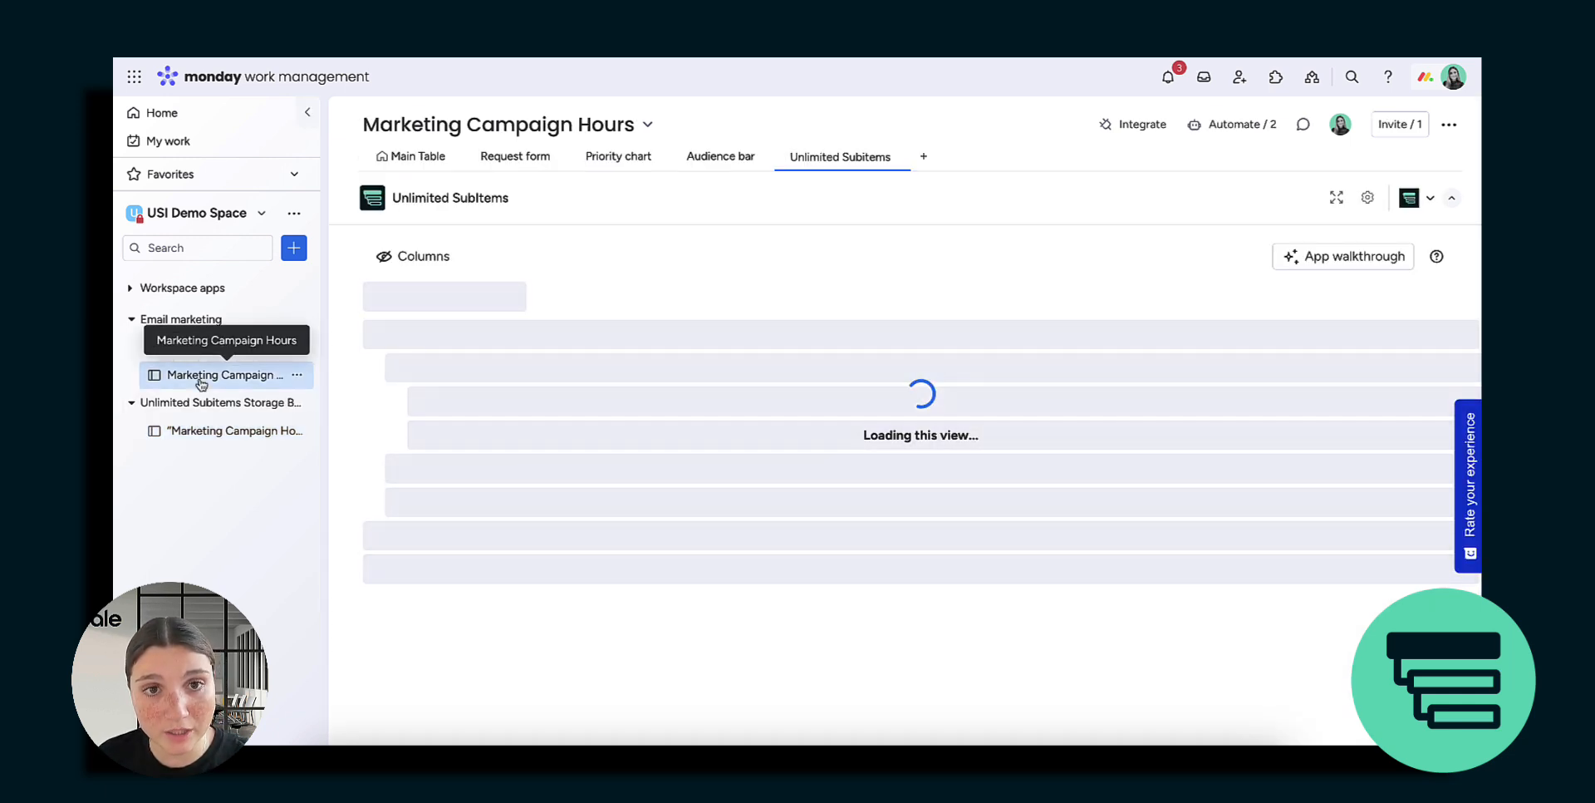
pyautogui.click(395, 166)
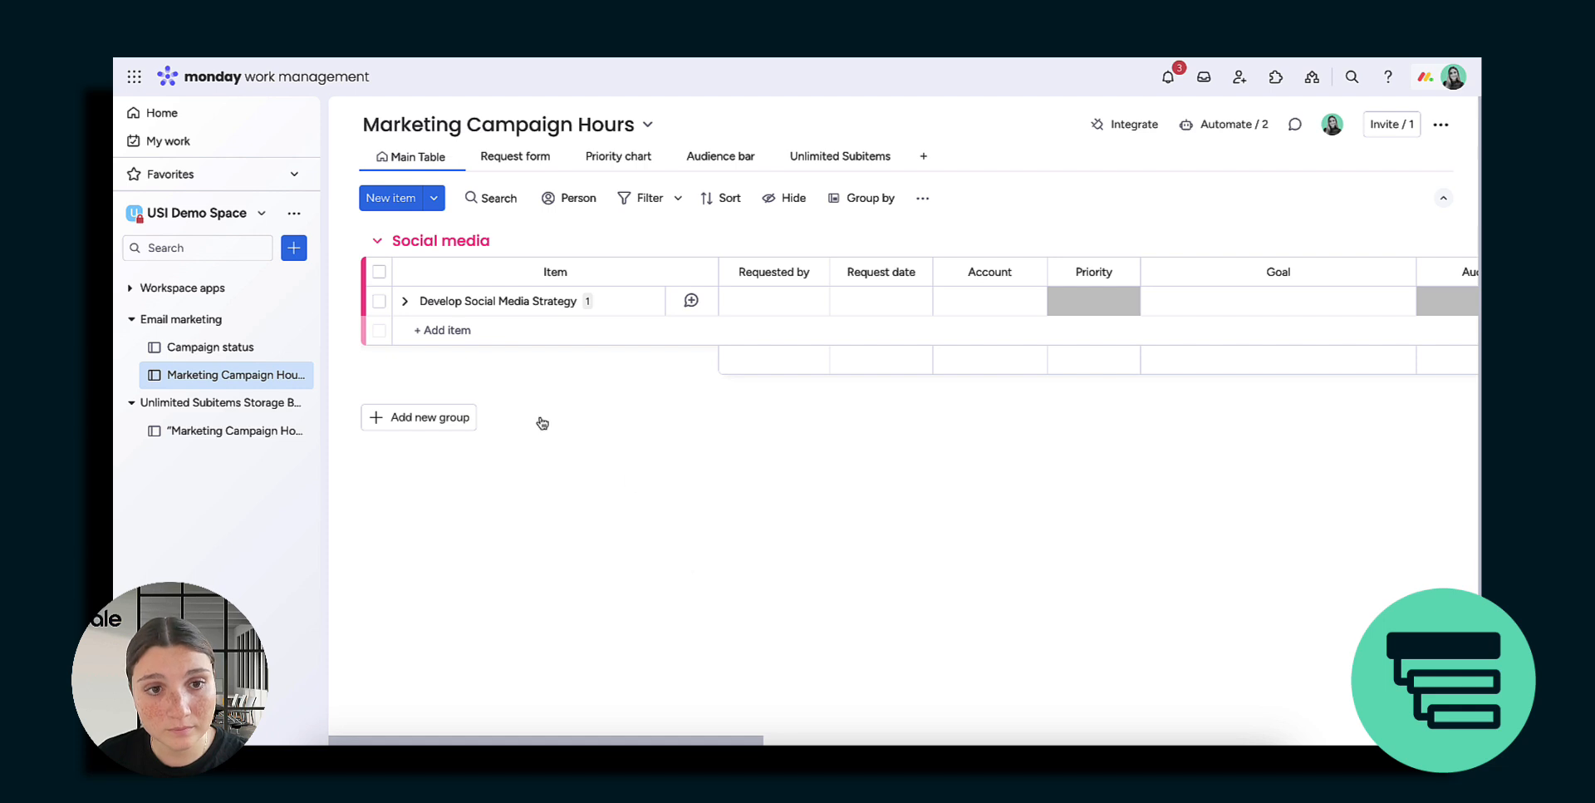
pyautogui.click(406, 303)
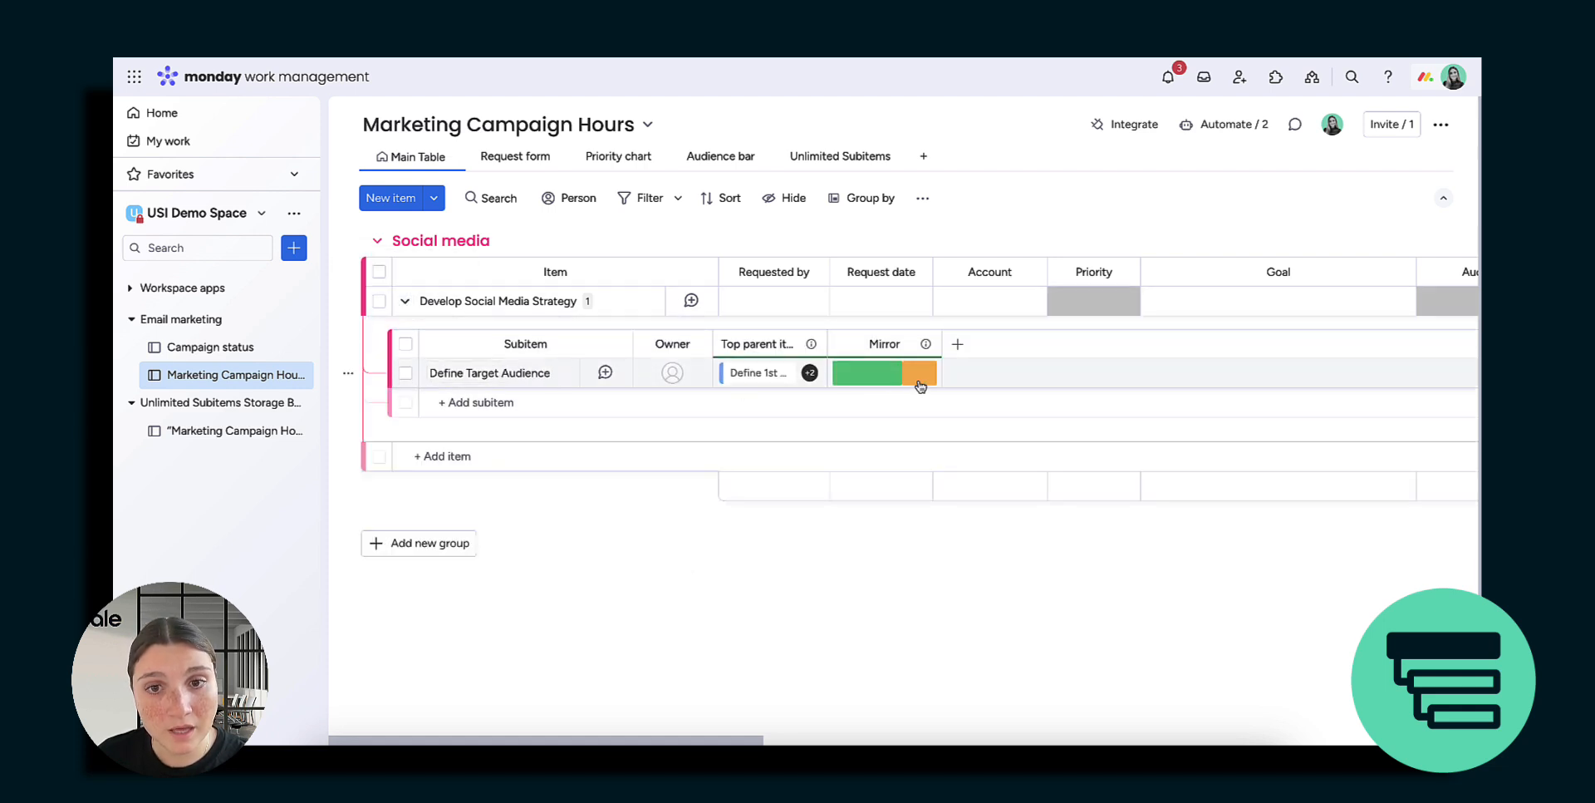
pyautogui.moveTo(880, 383)
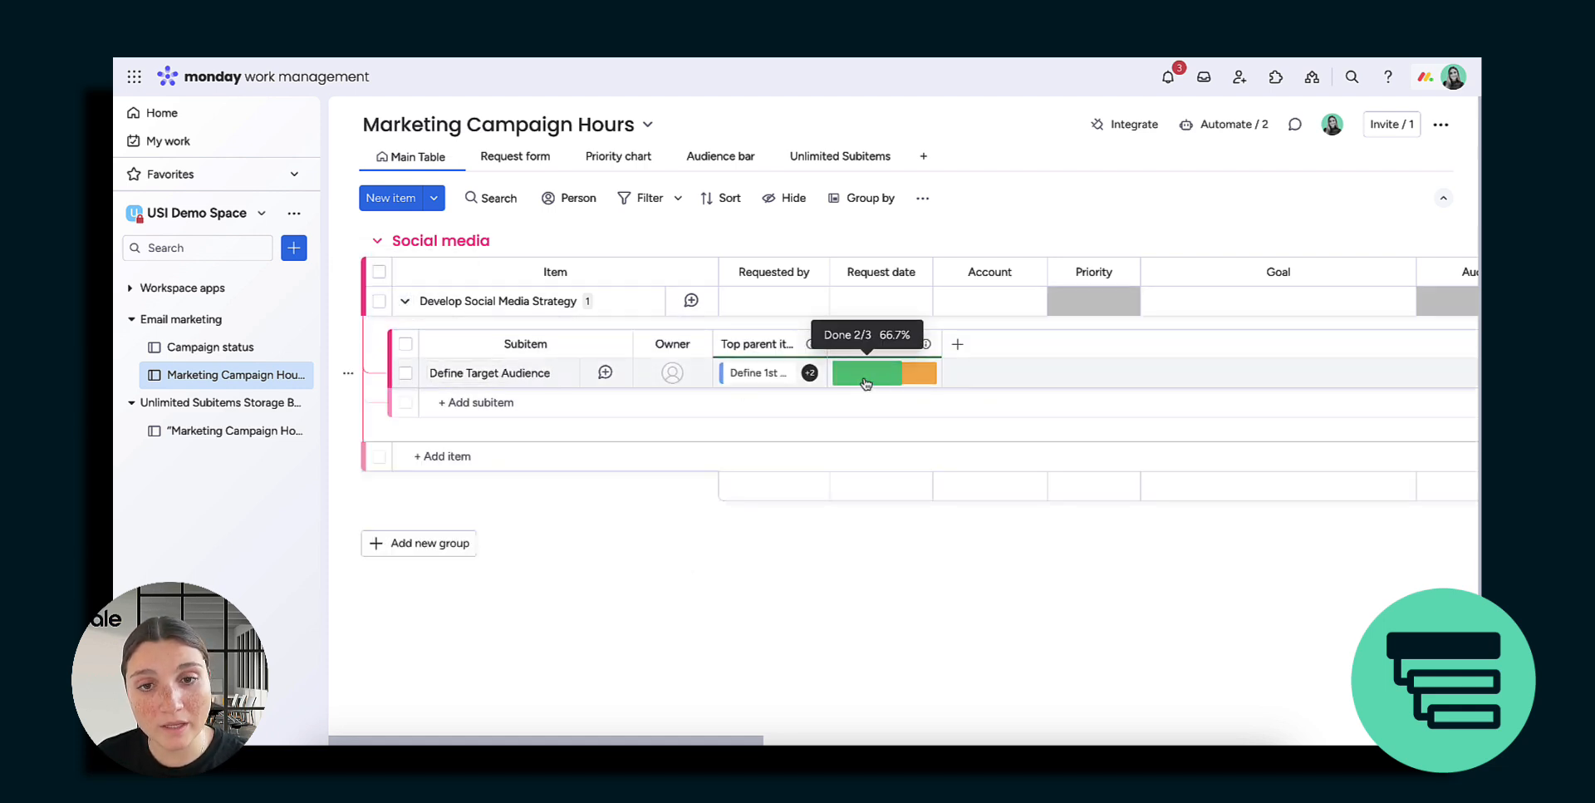
pyautogui.click(865, 383)
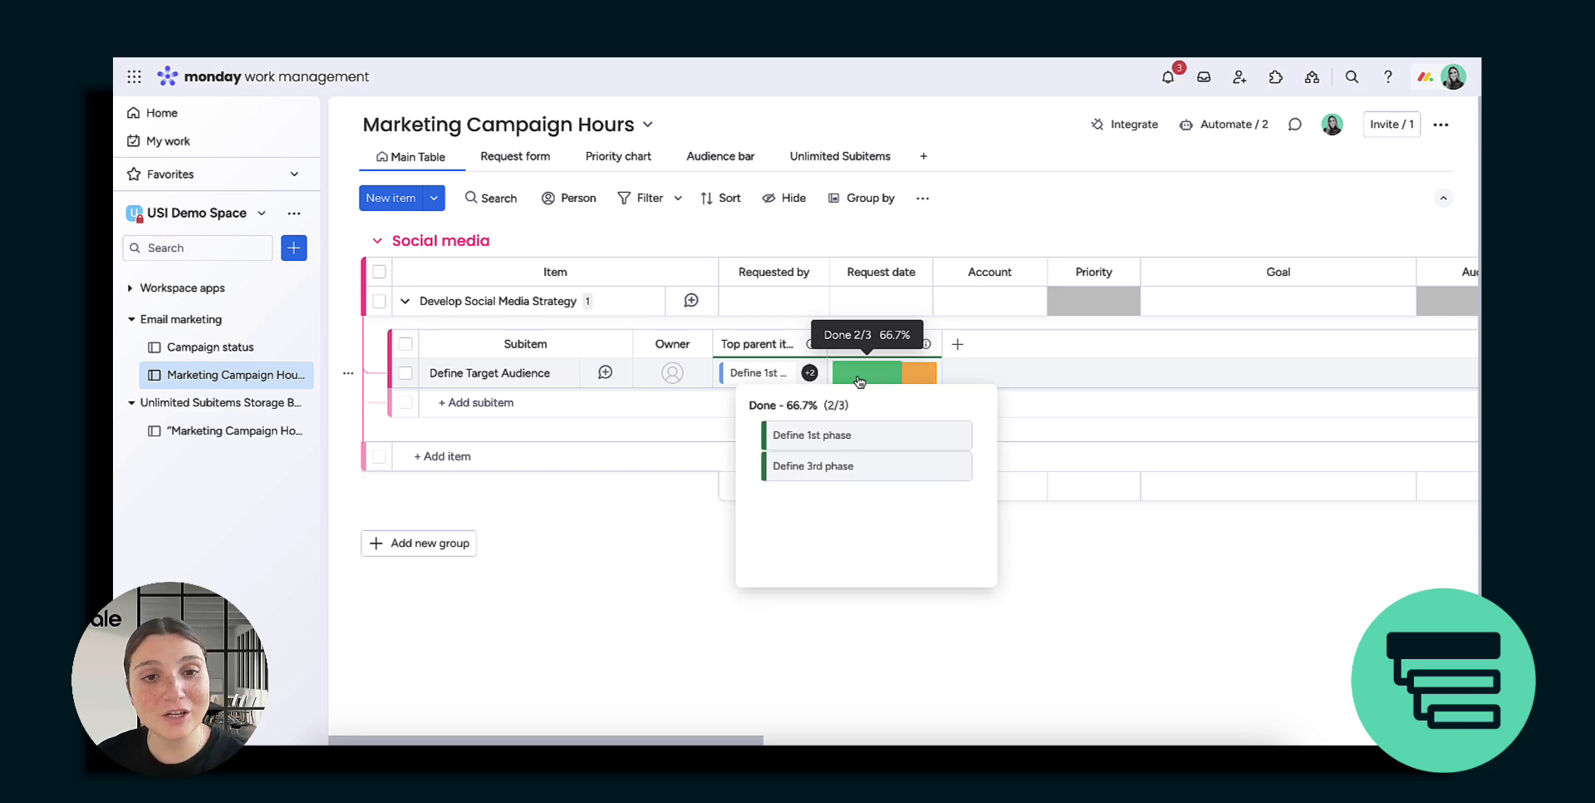
pyautogui.click(674, 565)
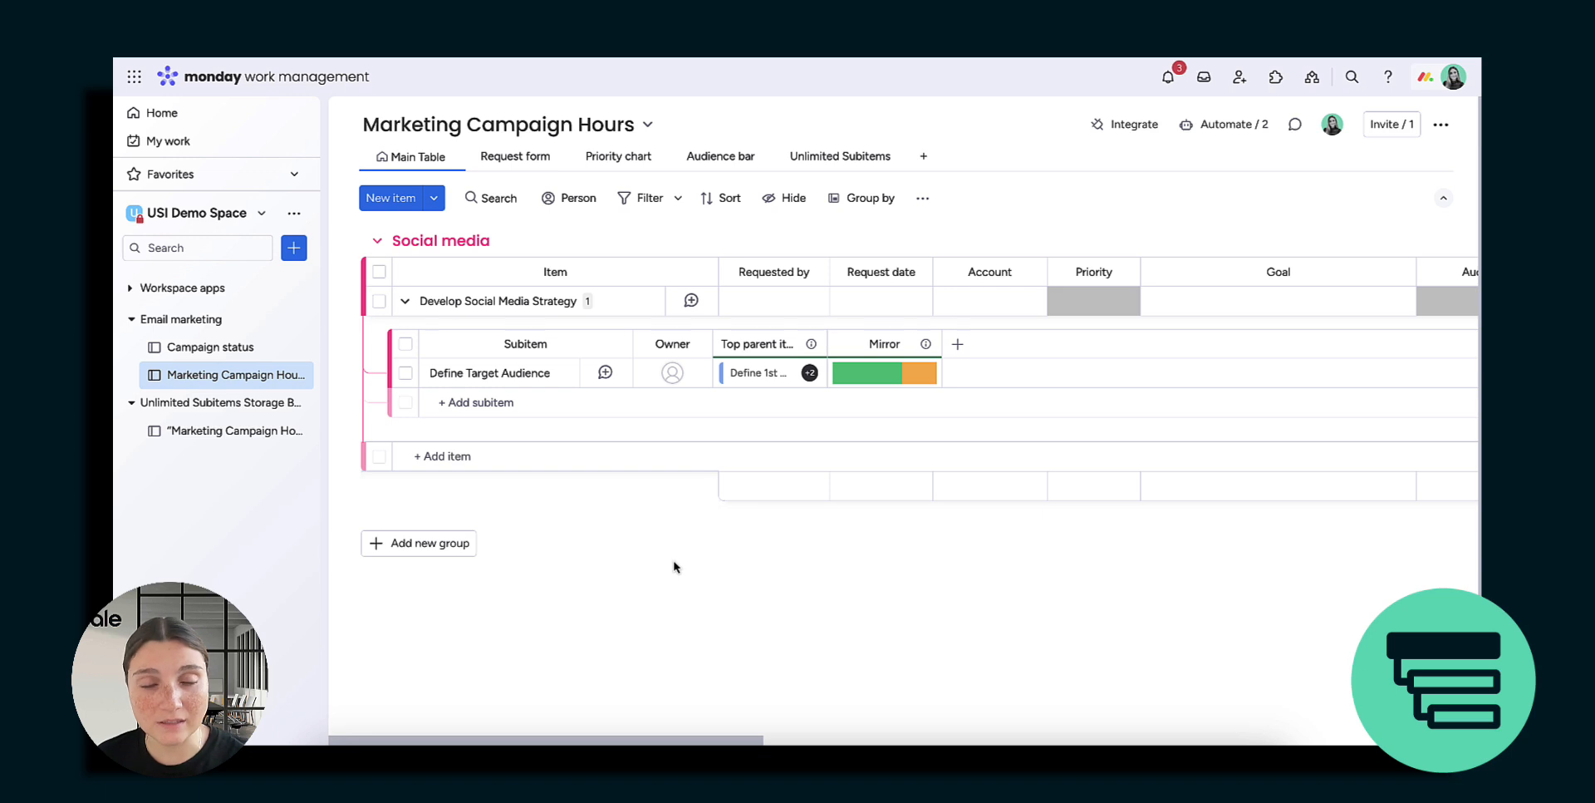